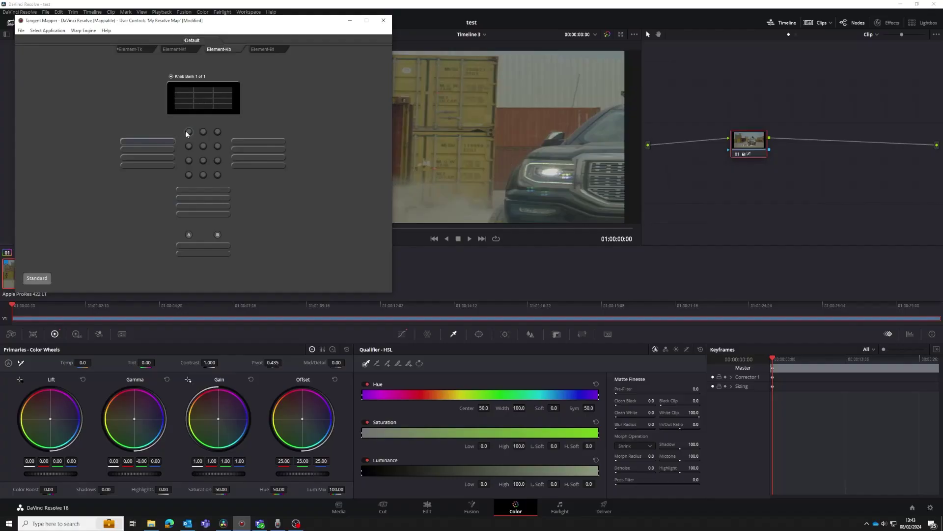
Step: Map Knob 1 on the Element-Kb panel to a Warp and create a new script named "Hue Centre"
click(187, 132)
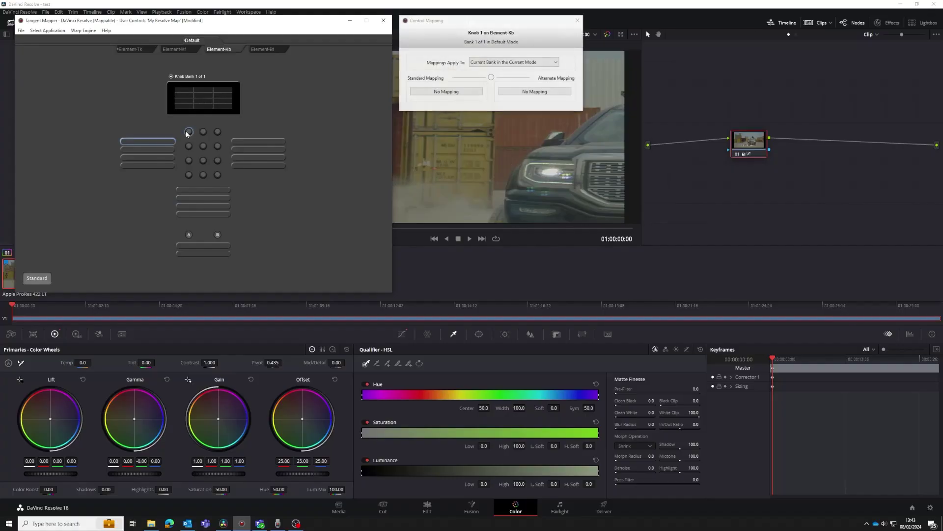
click(440, 92)
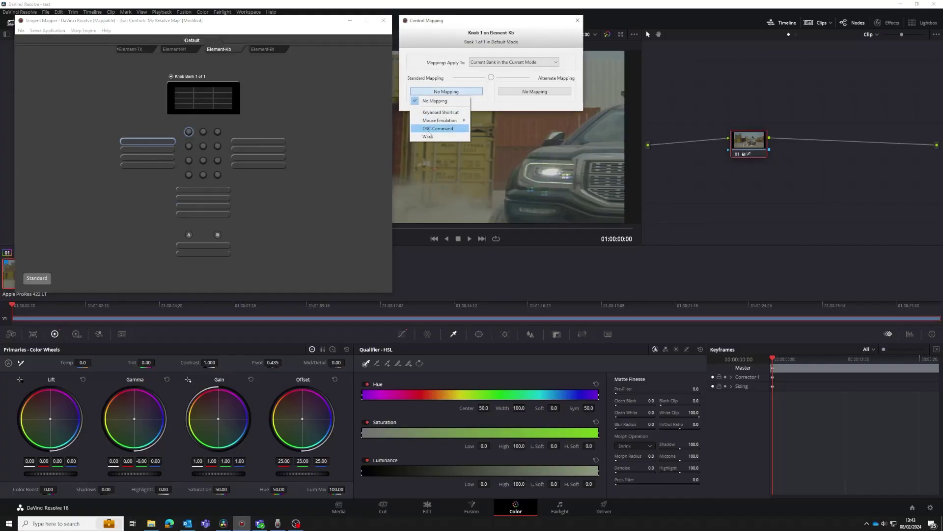
click(429, 137)
click(411, 155)
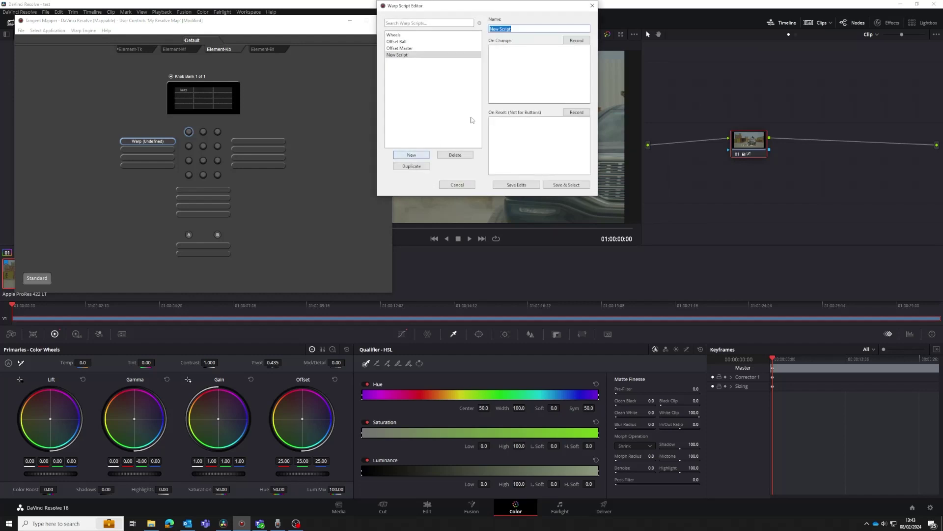
text(Hue Centre)
Step: Record a horizontal adjustment of the Qualifier's Hue Center value as the script's On Change action, and save and select it
click(579, 41)
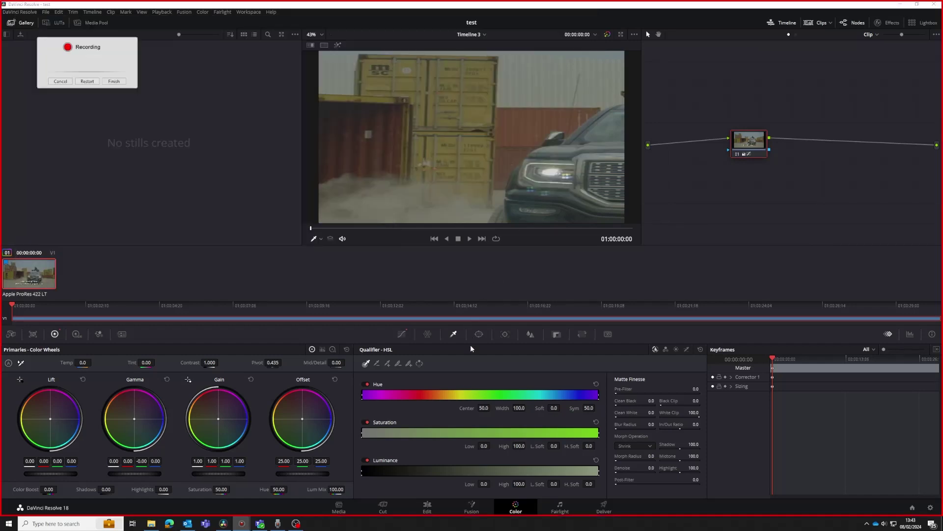
drag(484, 406, 509, 410)
click(113, 82)
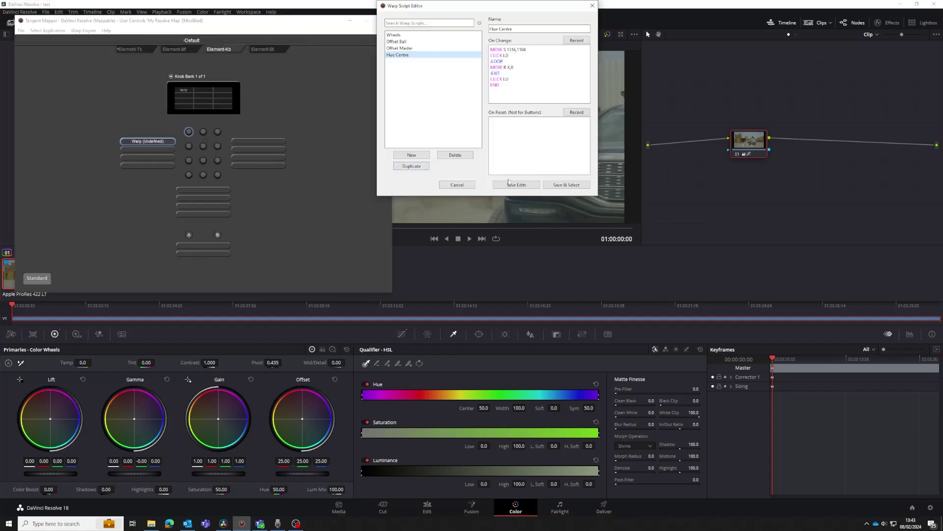
click(550, 185)
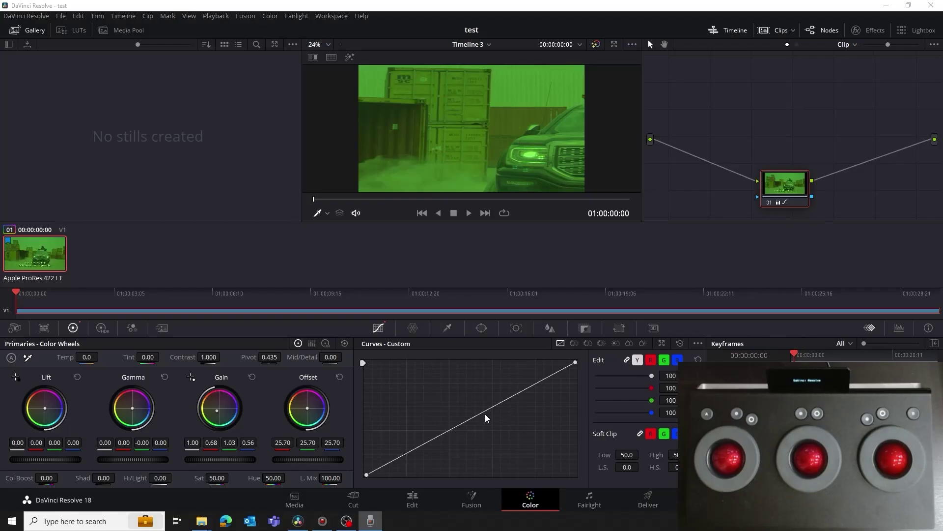
Step: Switch to Tangent Mapper, enable the Warp Engine, and look through the control layouts of the four Element panels
click(323, 521)
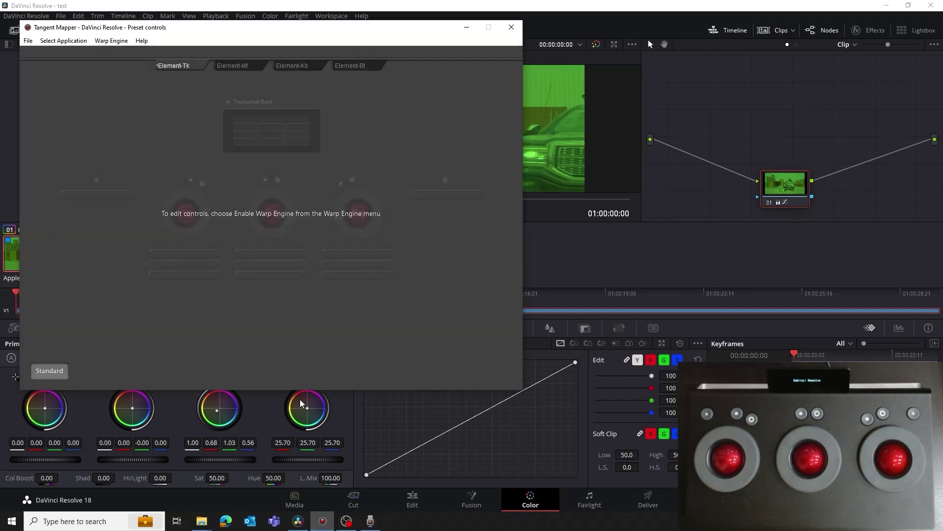
click(112, 41)
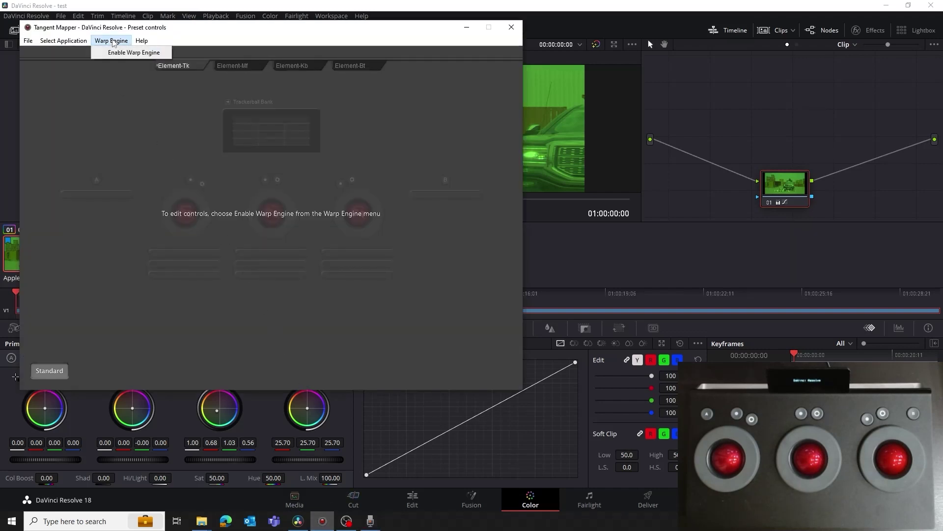
click(116, 53)
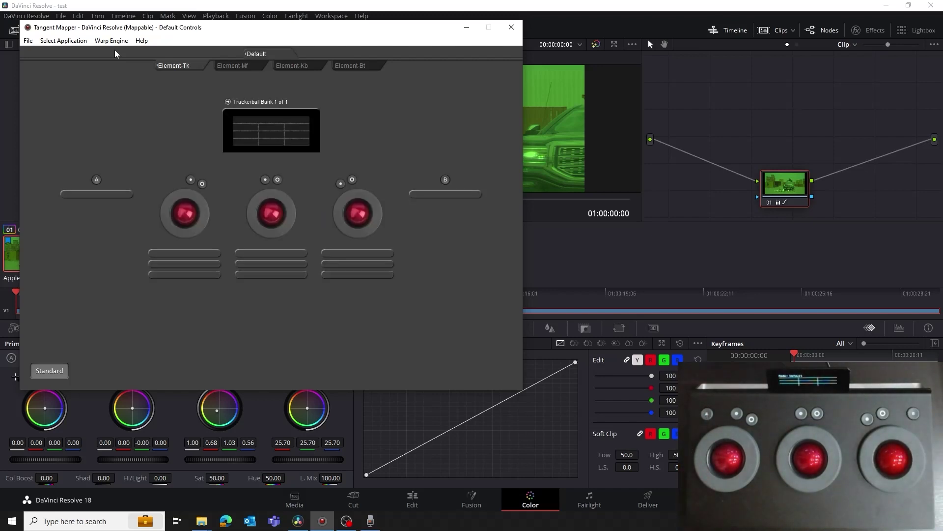
click(240, 67)
click(297, 69)
click(351, 71)
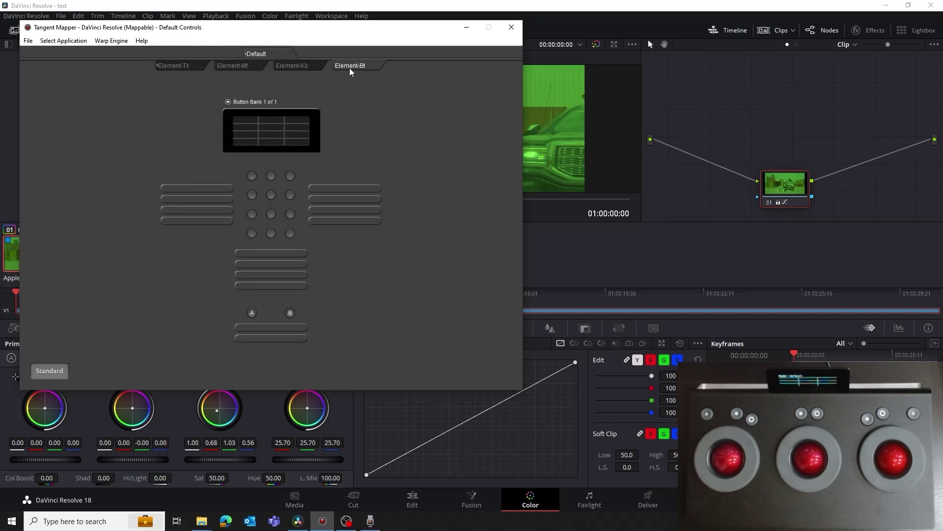
click(180, 68)
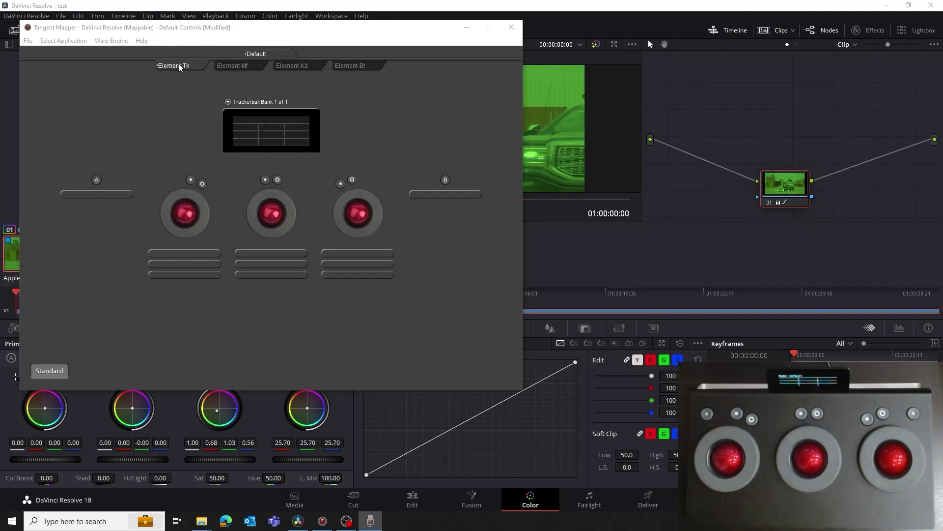
Step: Map Button B on the Element-Tk panel to a Warp and create a new script named "Wheels"
click(445, 179)
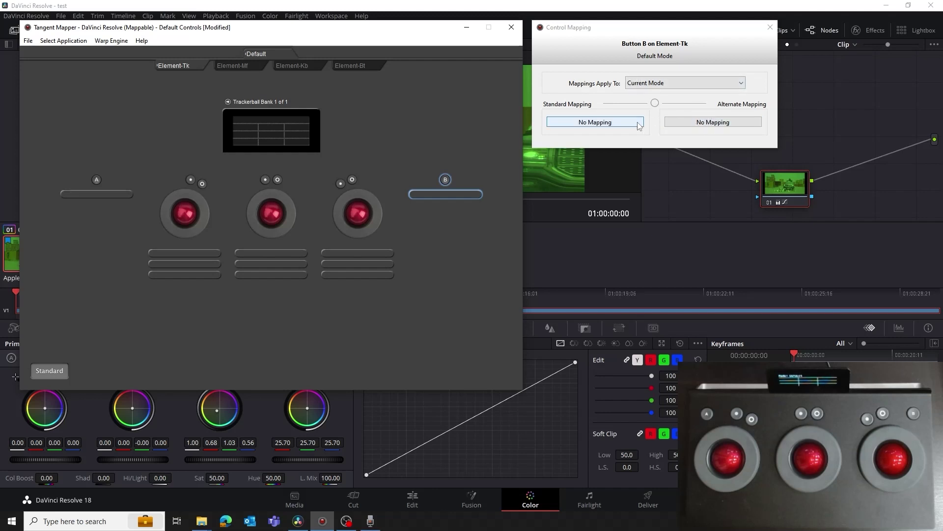
click(618, 123)
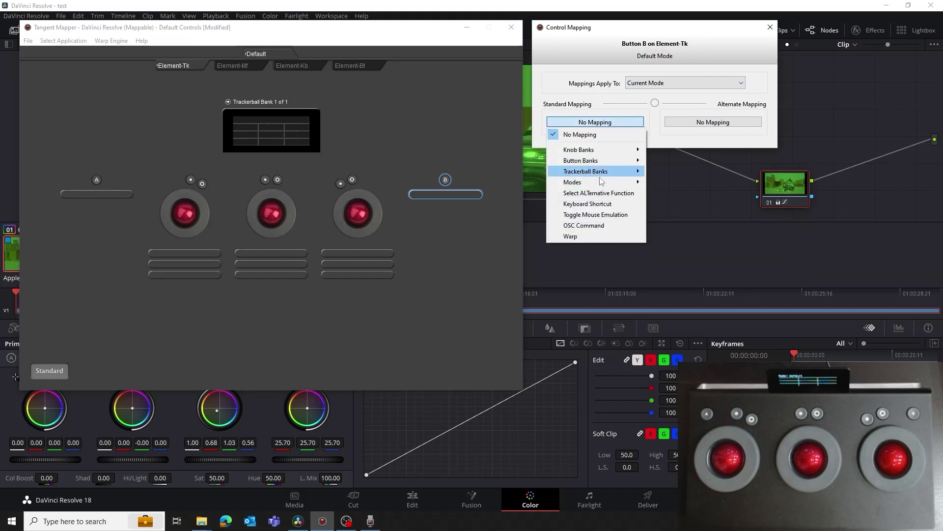
click(598, 238)
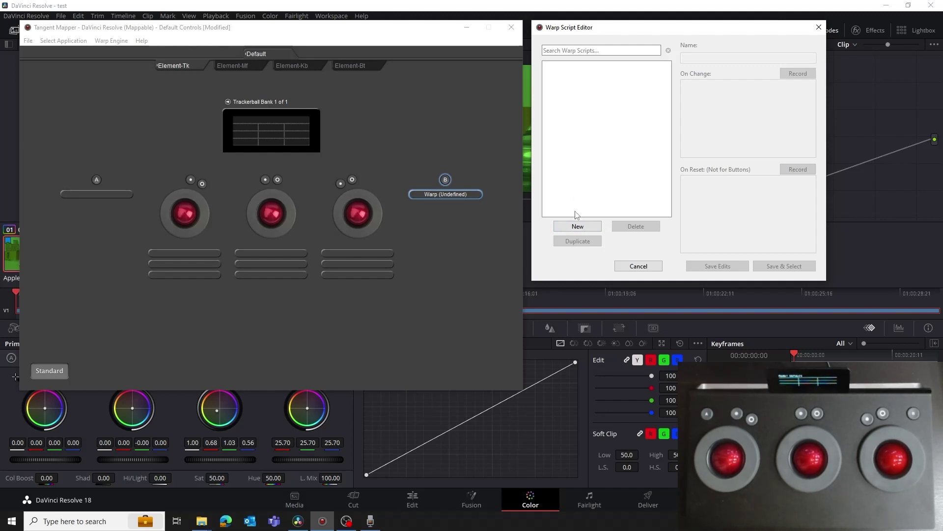
click(577, 226)
text(Wheels)
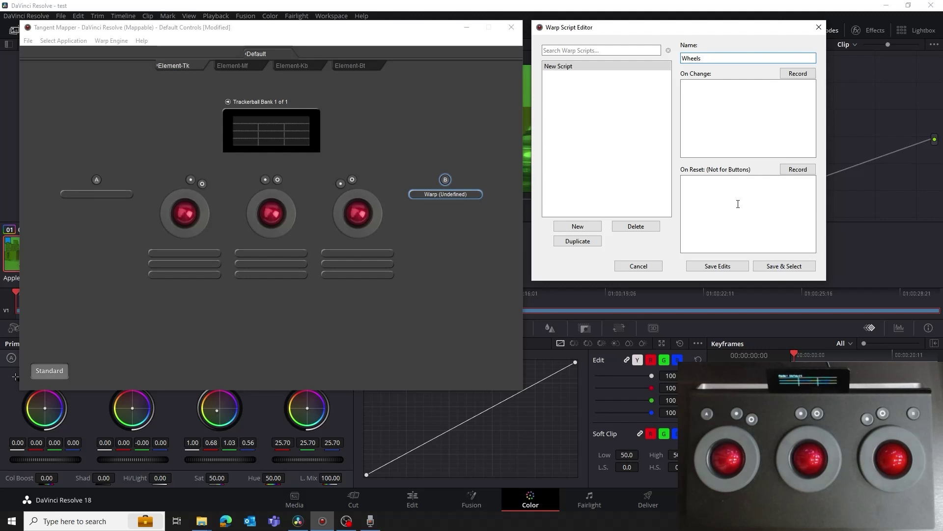
Step: Record selecting the Color page, Primaries palette and Color Wheels mode as the On Change action, and save and assign the Wheels script
click(800, 75)
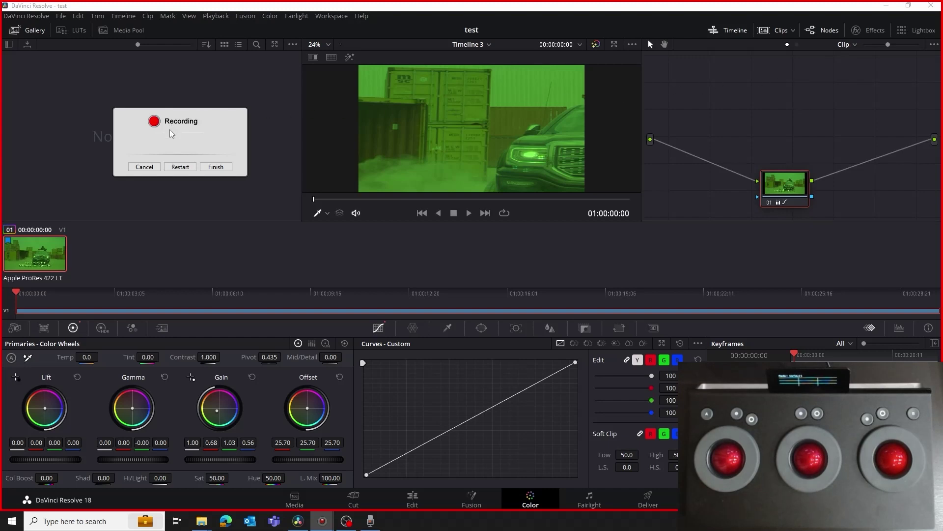
mouse_move(186, 141)
mouse_down()
mouse_move(178, 139)
mouse_move(216, 175)
mouse_move(172, 151)
mouse_move(191, 143)
mouse_up()
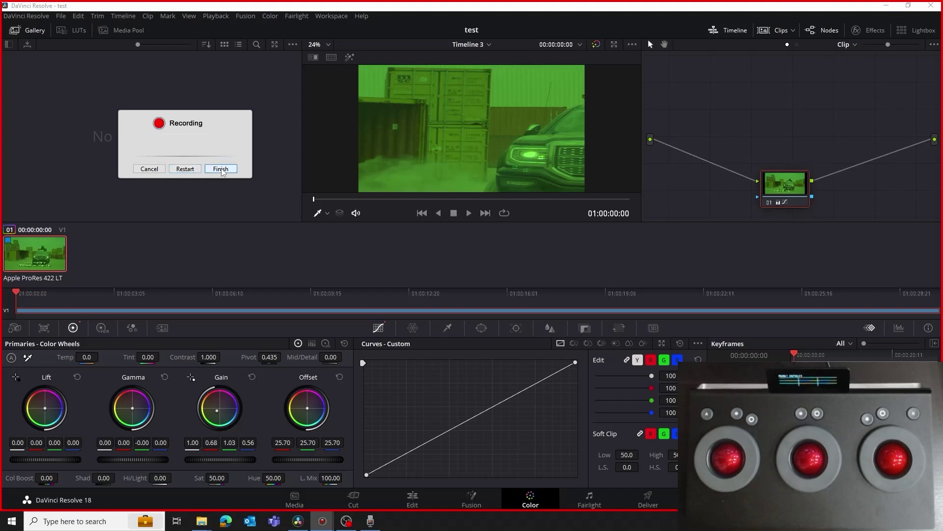
click(531, 498)
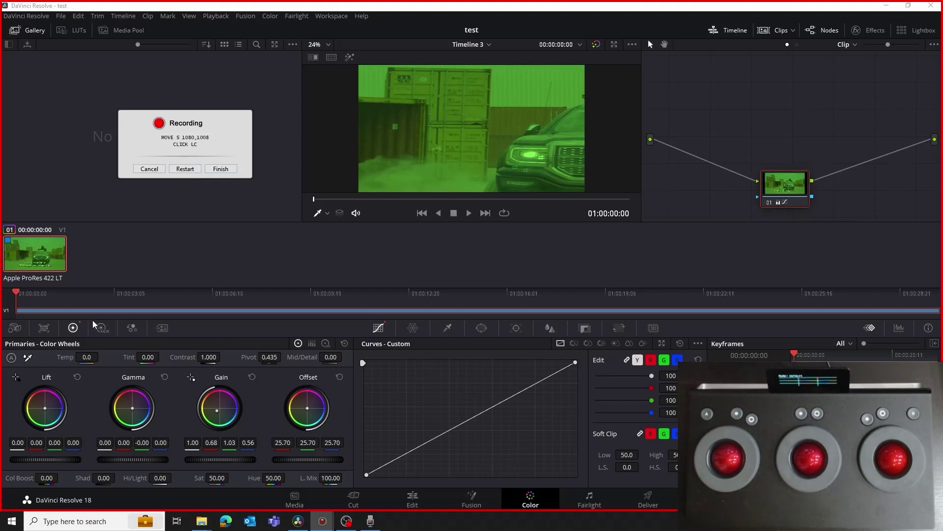
click(70, 326)
click(299, 343)
click(220, 169)
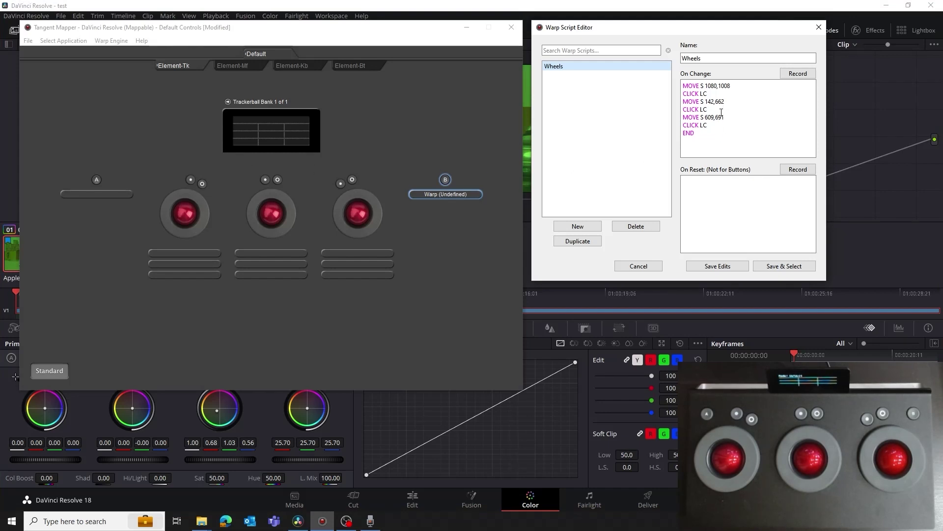
click(779, 268)
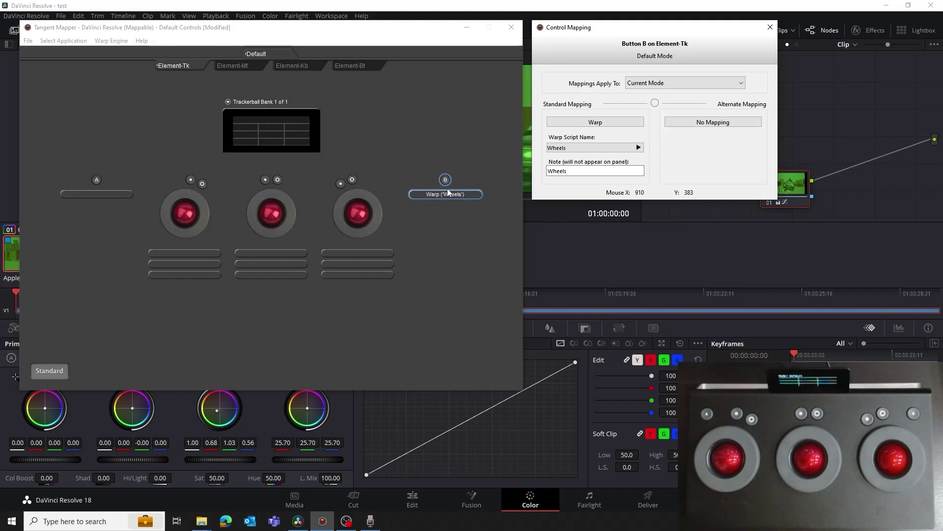
click(770, 27)
Step: Test the Wheels mapping in DaVinci Resolve by leaving the color wheels for the primaries bars and Fusion page, and returning to them
click(681, 251)
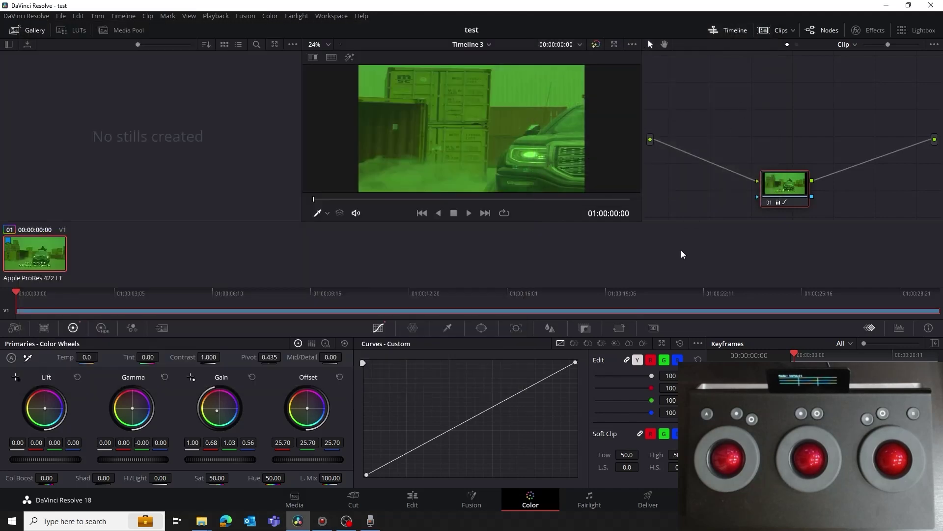
click(311, 343)
click(481, 504)
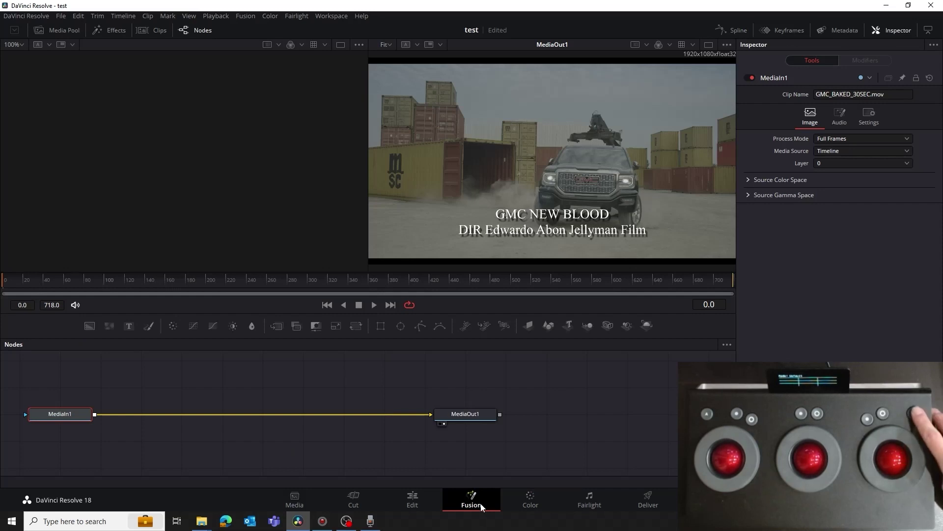
key(shift+6)
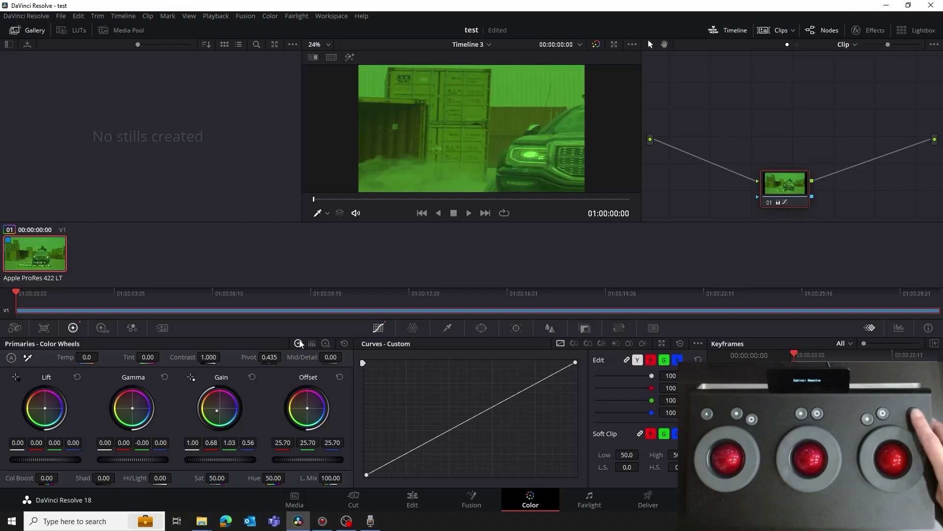
key(shift+d)
key(shift+d)
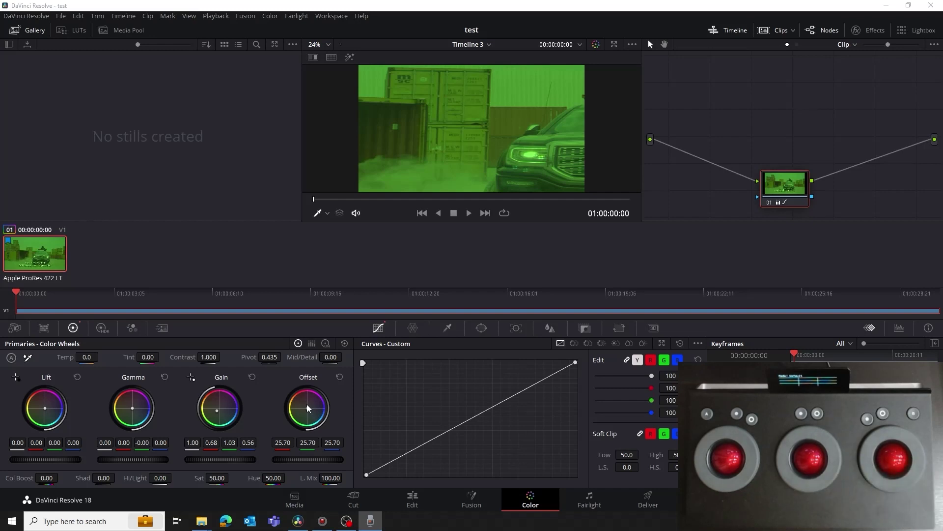
Step: In Tangent Mapper, map the right trackerball's combined control to a Trackerball Warp and create a new script named "Offset Ball"
click(328, 525)
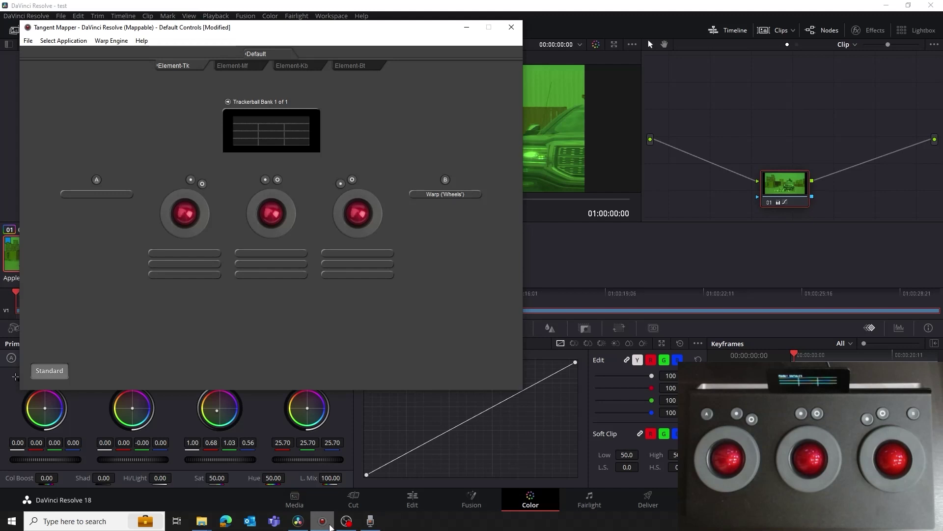
click(358, 213)
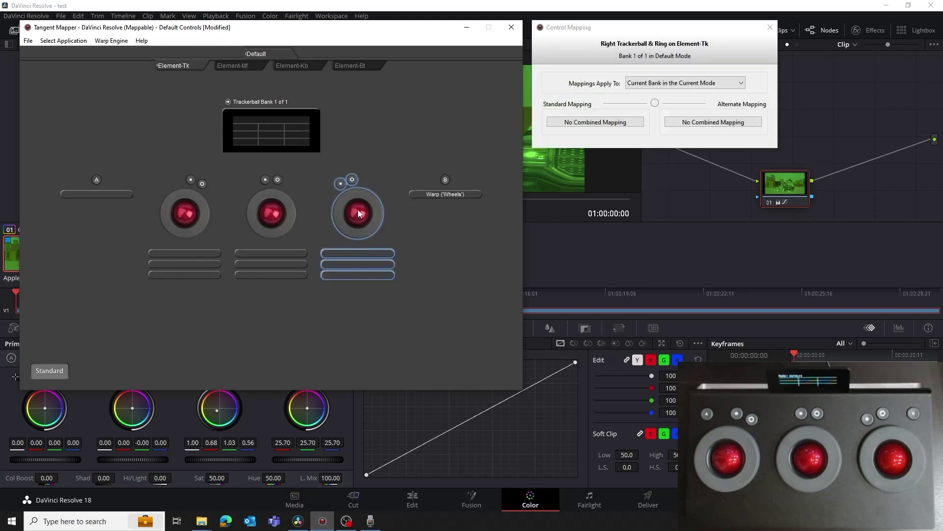
click(577, 125)
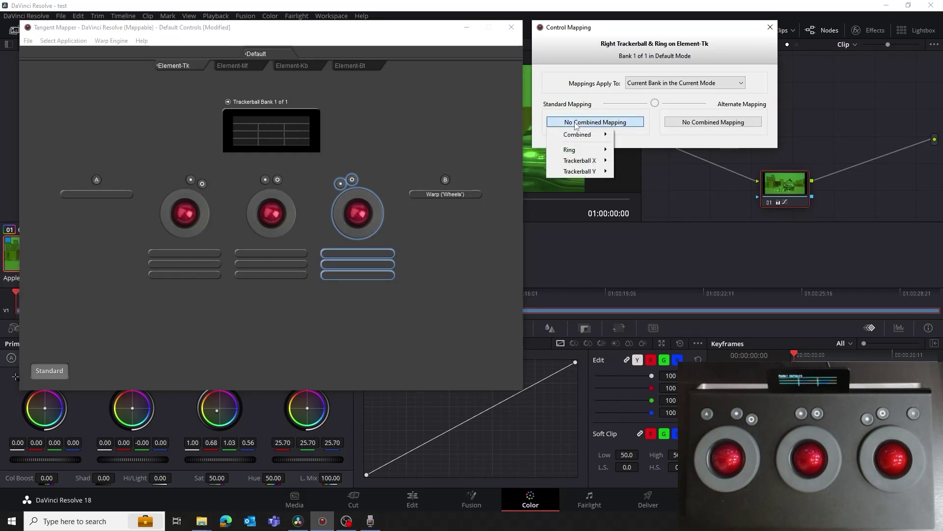
mouse_move(578, 137)
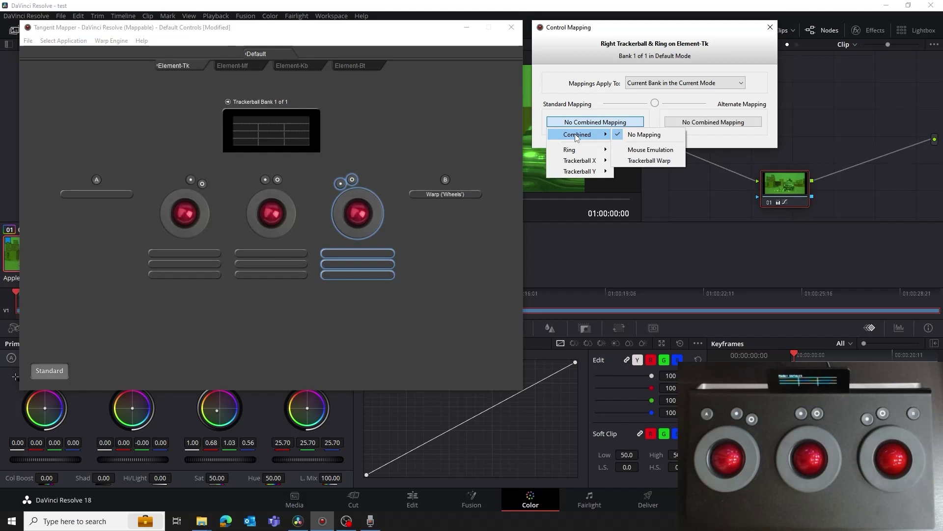
click(642, 161)
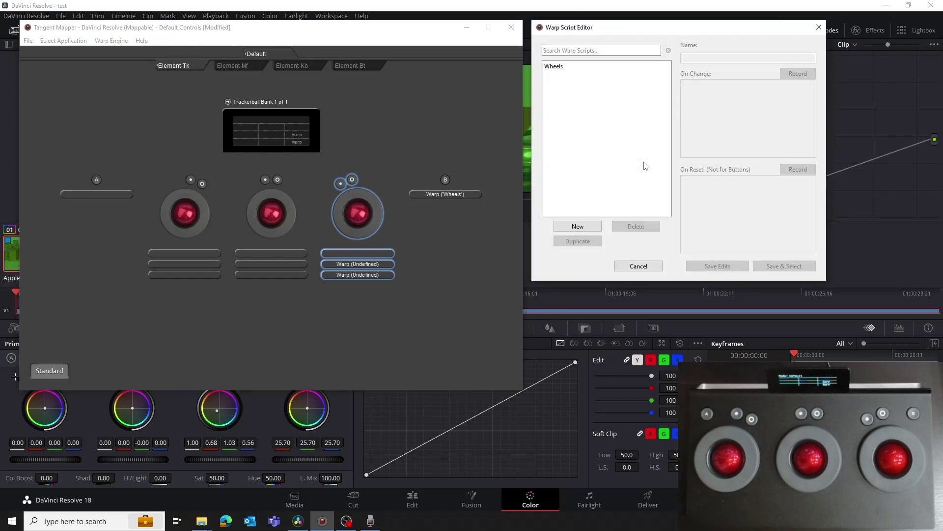
click(576, 227)
text(O)
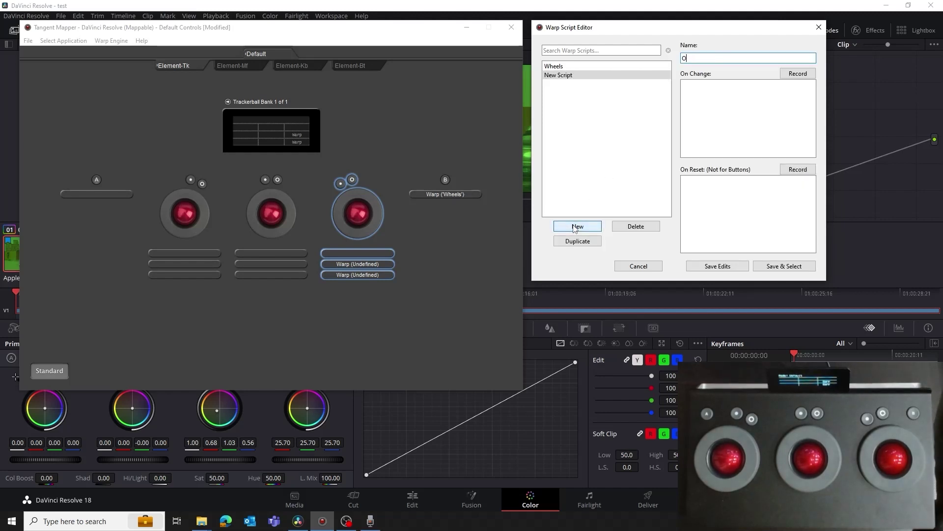
text(ffset Ball)
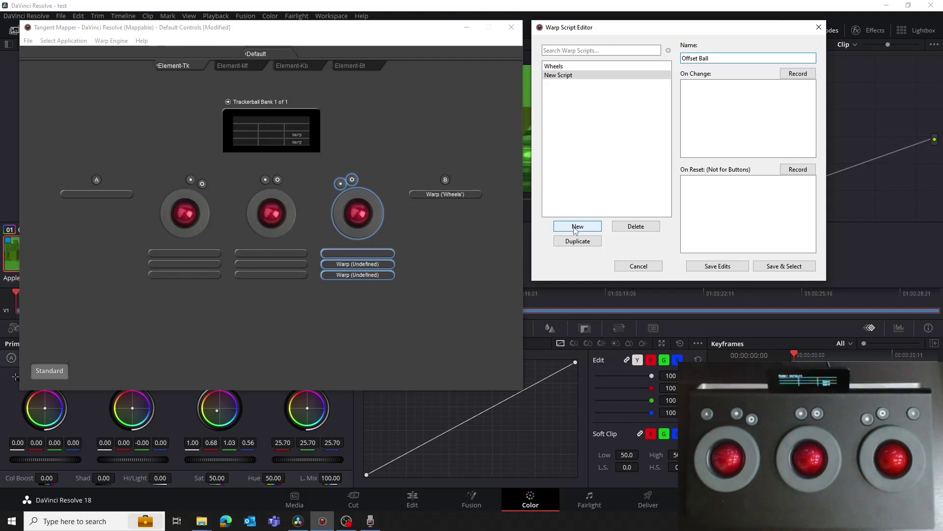
Step: Record a diagonal movement from the centre of the Offset color wheel as the On Change action, and save and assign the Offset Ball script
click(798, 75)
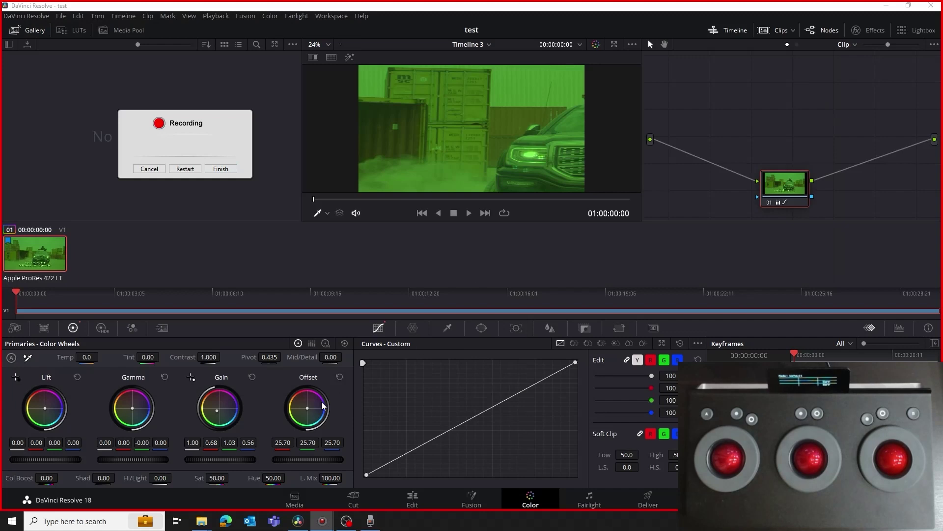
mouse_move(322, 396)
click(323, 393)
click(226, 169)
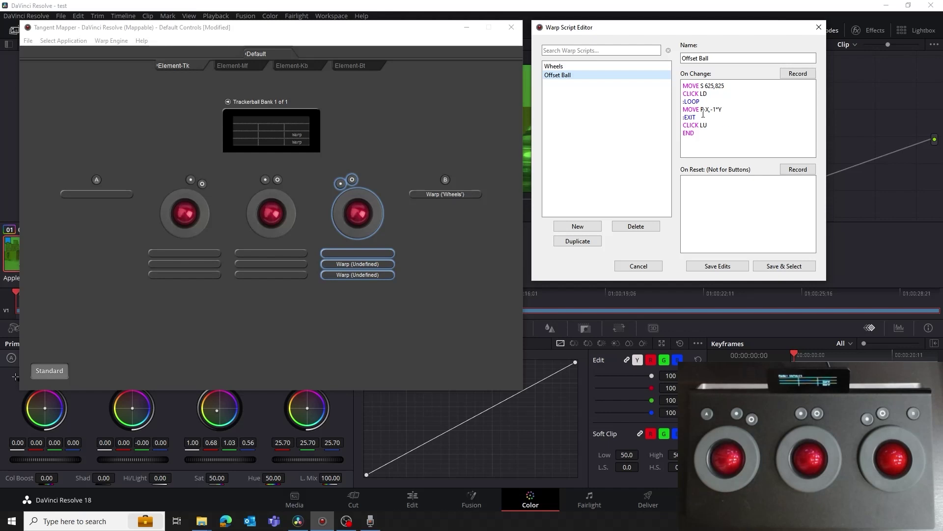
click(774, 266)
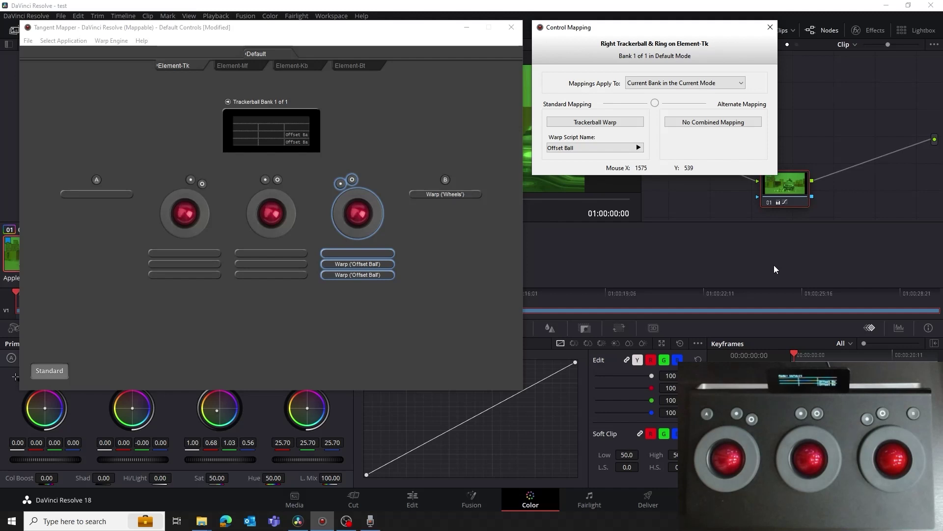
click(770, 28)
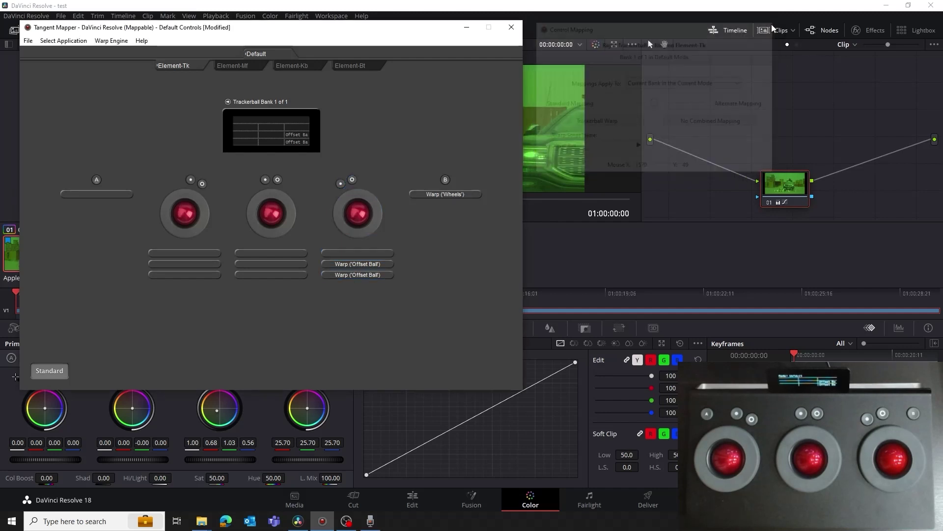
Step: Test the Offset Ball mapping in DaVinci Resolve, and reopen the right trackerball's Offset Ball script in Tangent Mapper
click(645, 252)
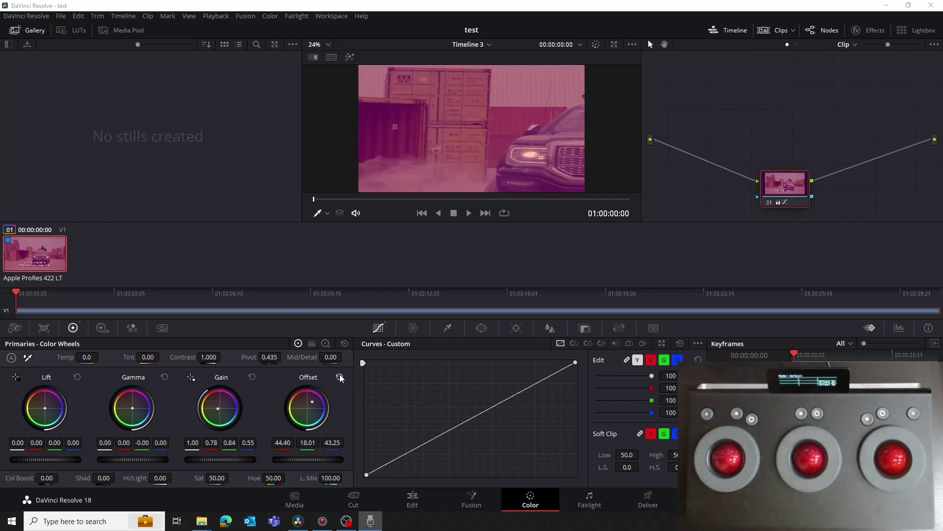
click(321, 522)
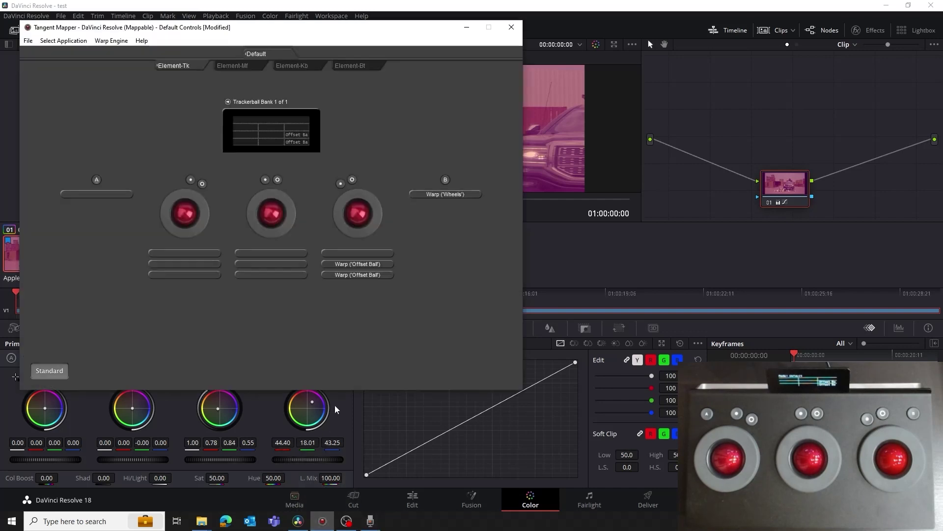
click(357, 217)
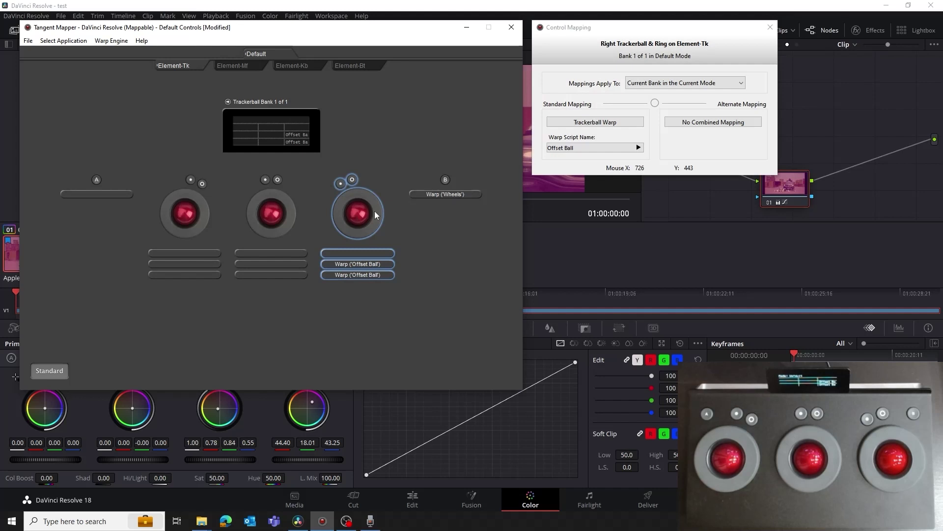
click(568, 147)
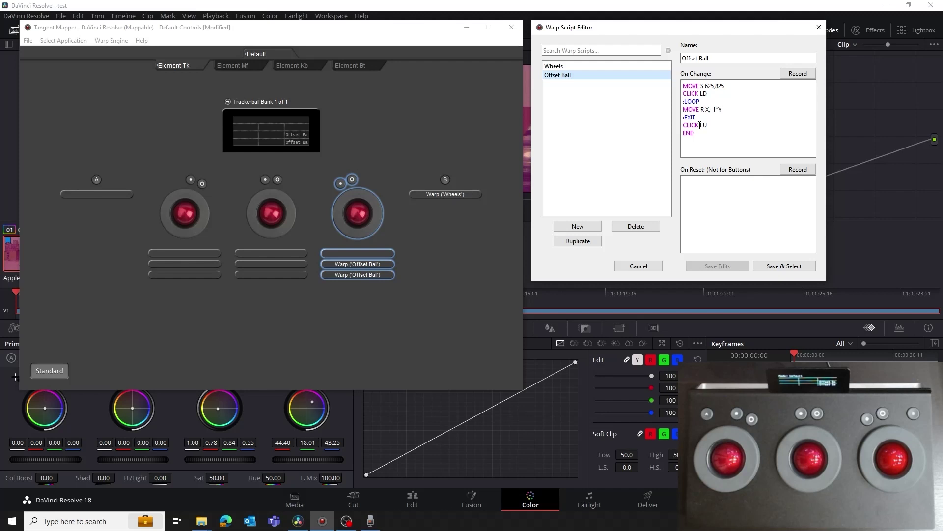
Step: Record resetting the Offset wheel as the Offset Ball script's On Reset action, save it, and test the trackerball and reset in DaVinci Resolve
click(789, 171)
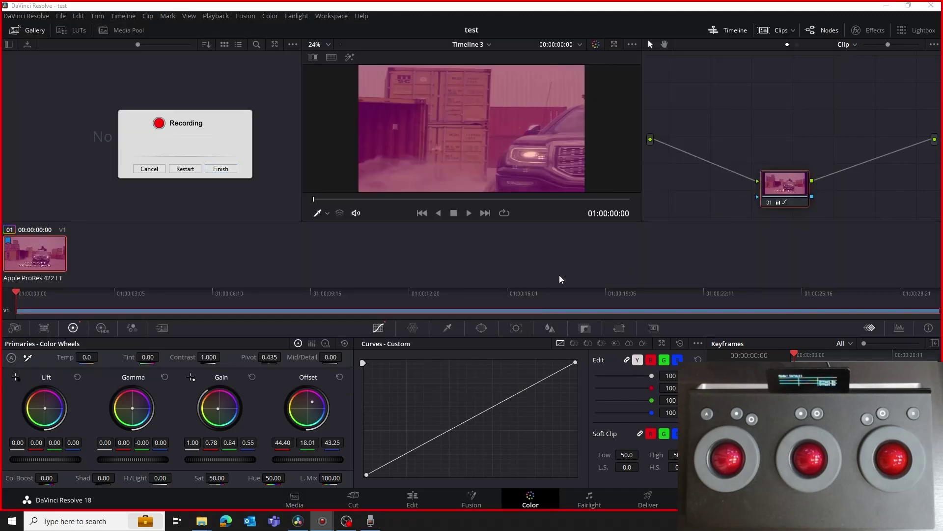
click(337, 377)
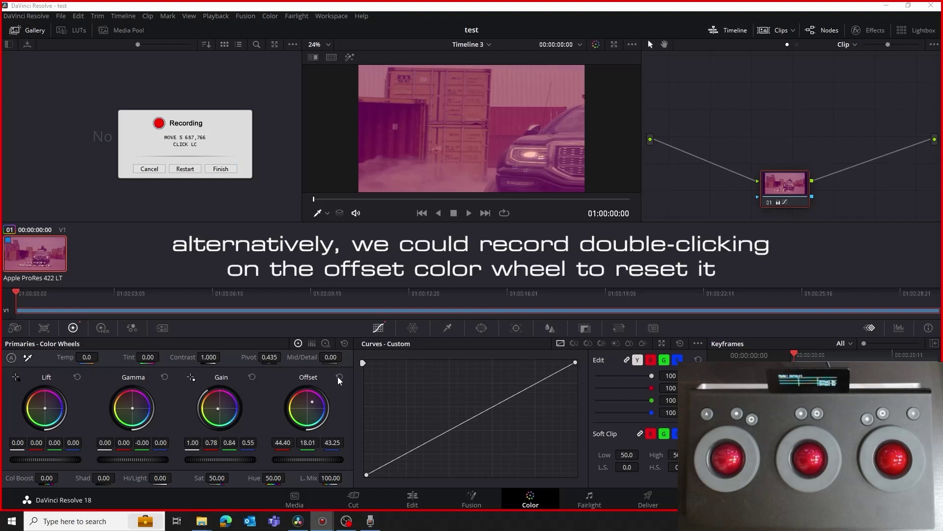
click(221, 169)
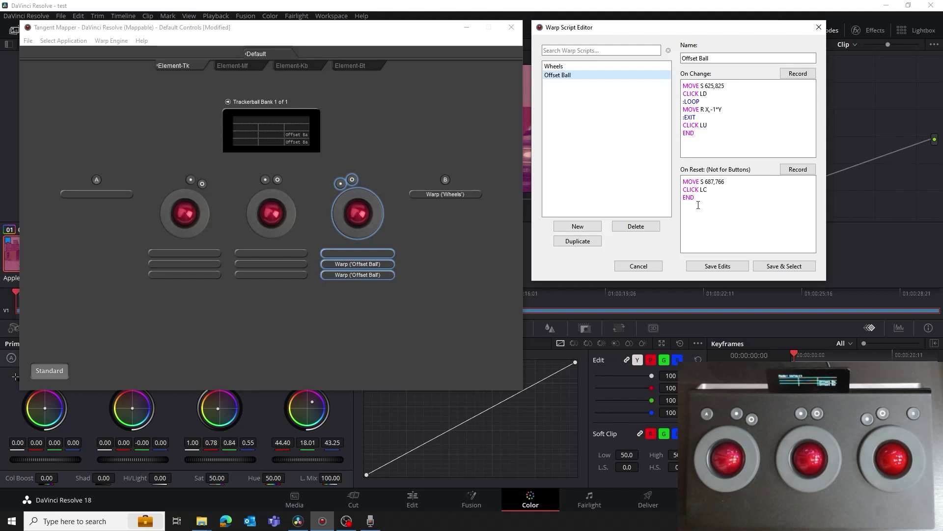
click(715, 267)
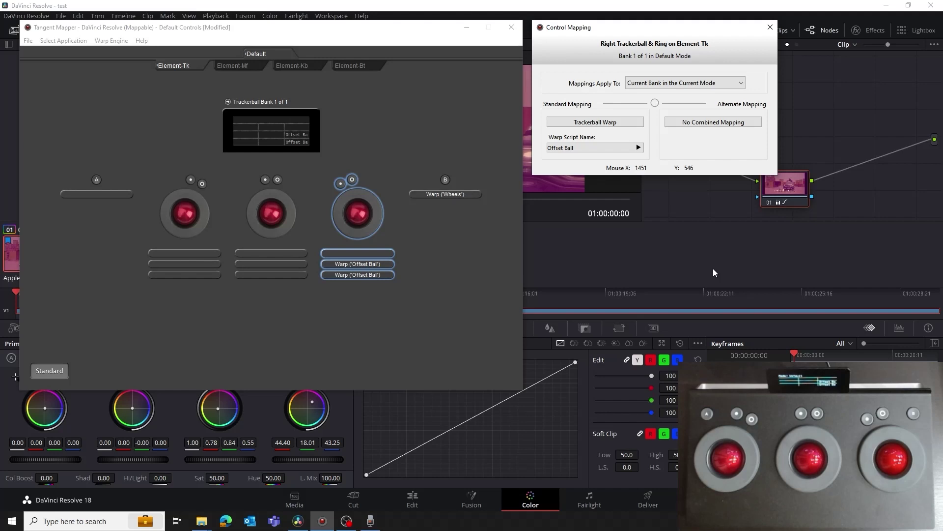
key(alt+Tab)
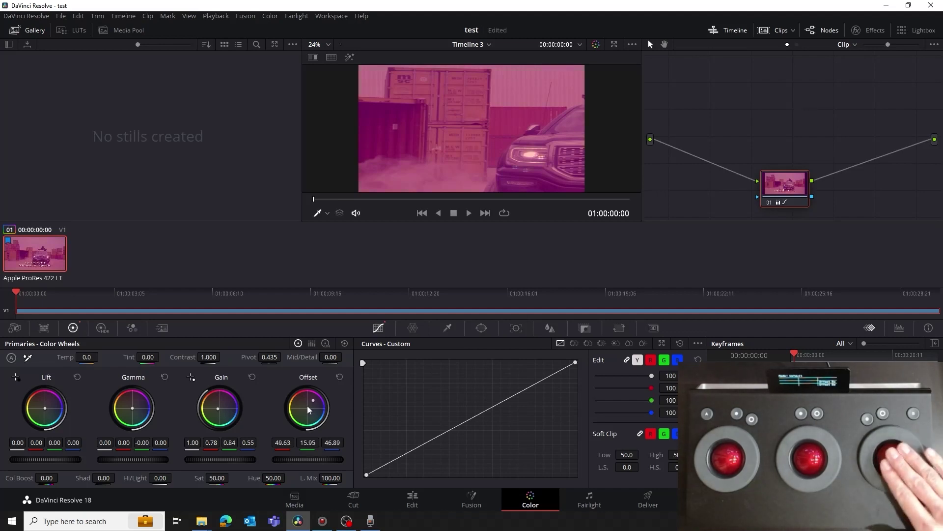
click(339, 377)
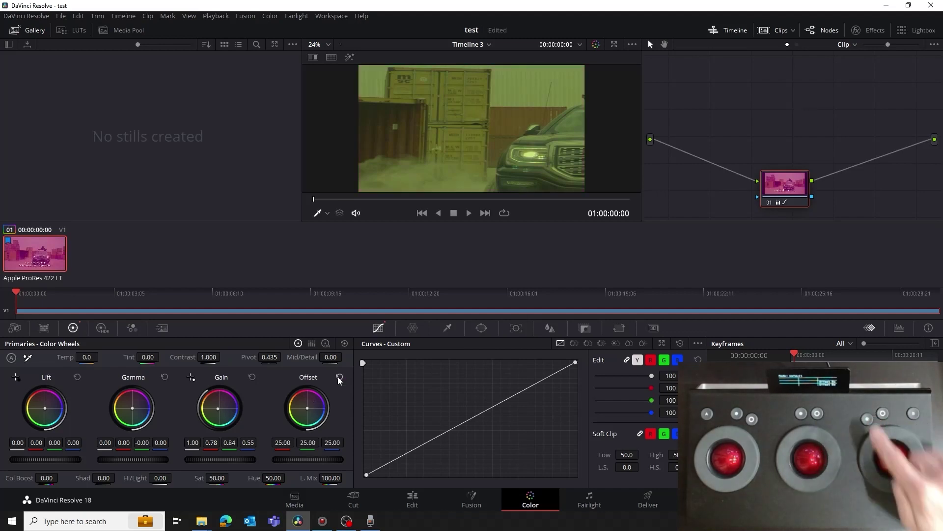
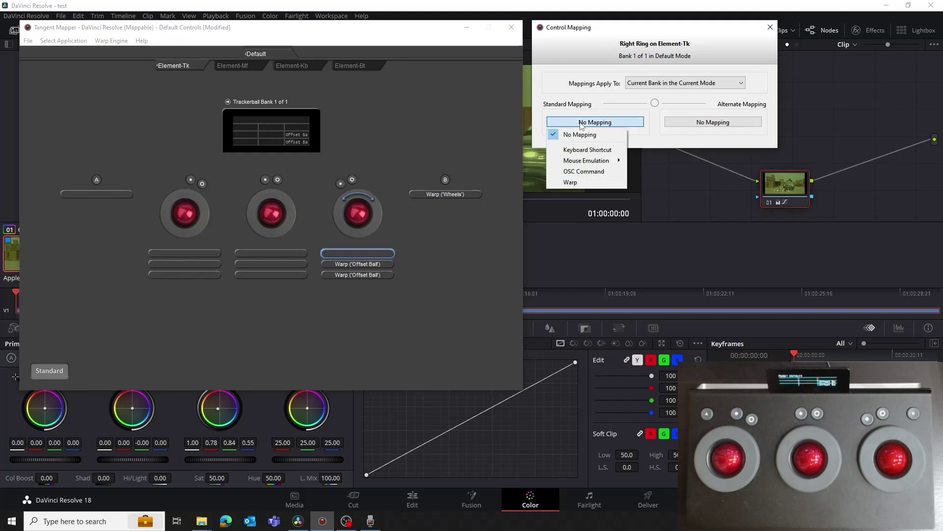
Step: In Tangent Mapper, map the Element-Tk right ring to a Warp and create a new script named "Offset Master"
click(582, 189)
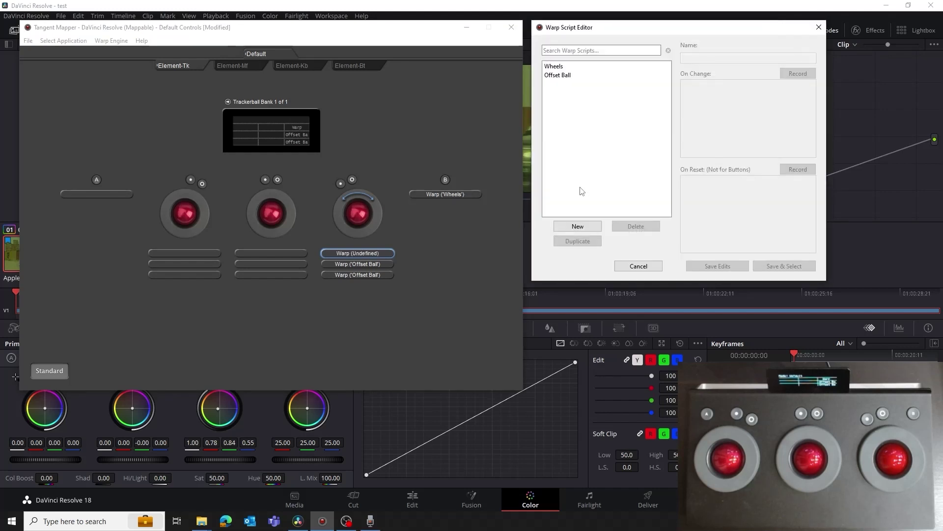
click(581, 226)
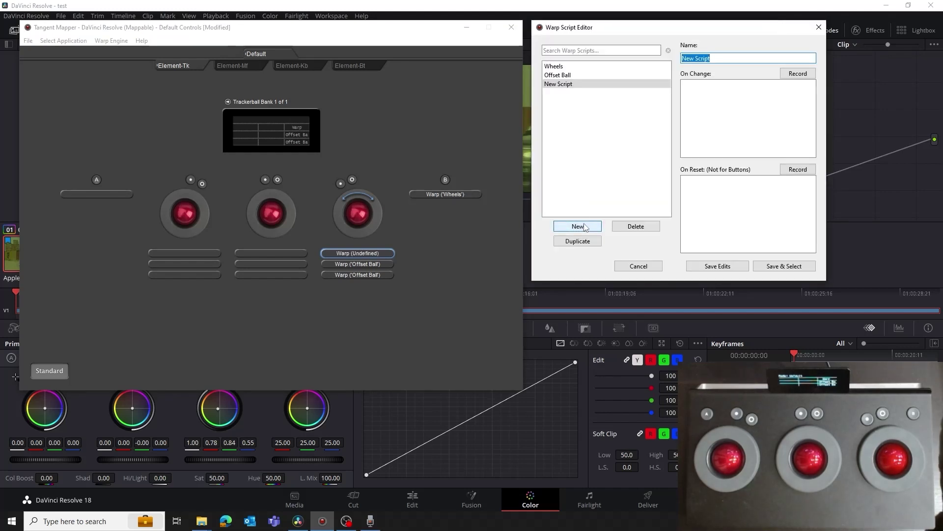
text(Offset Master)
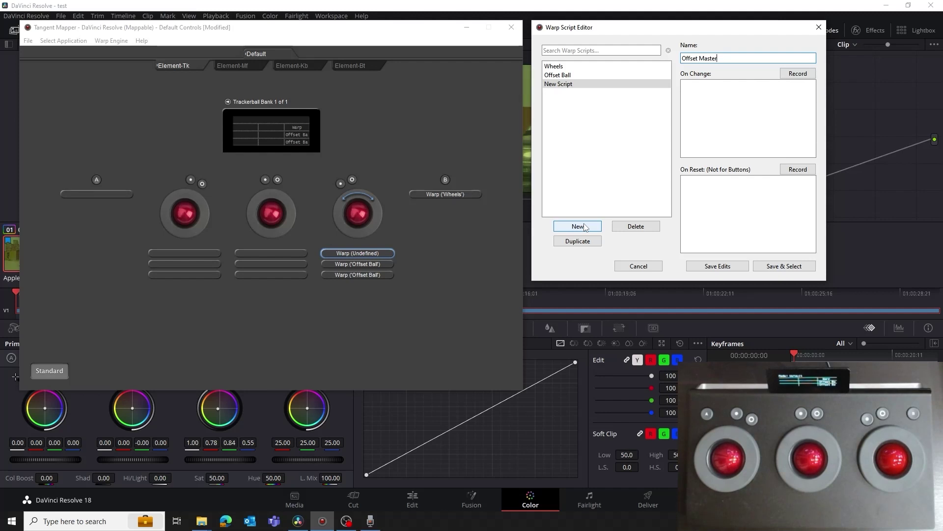
Step: Record a horizontal movement of the Offset master wheel as the Offset Master script's On Change action
click(799, 74)
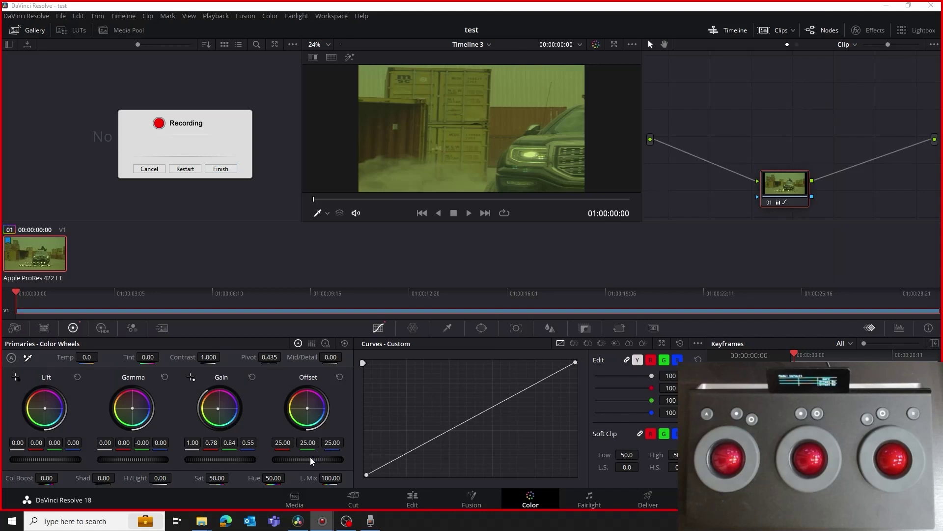
drag(311, 461, 340, 459)
click(231, 169)
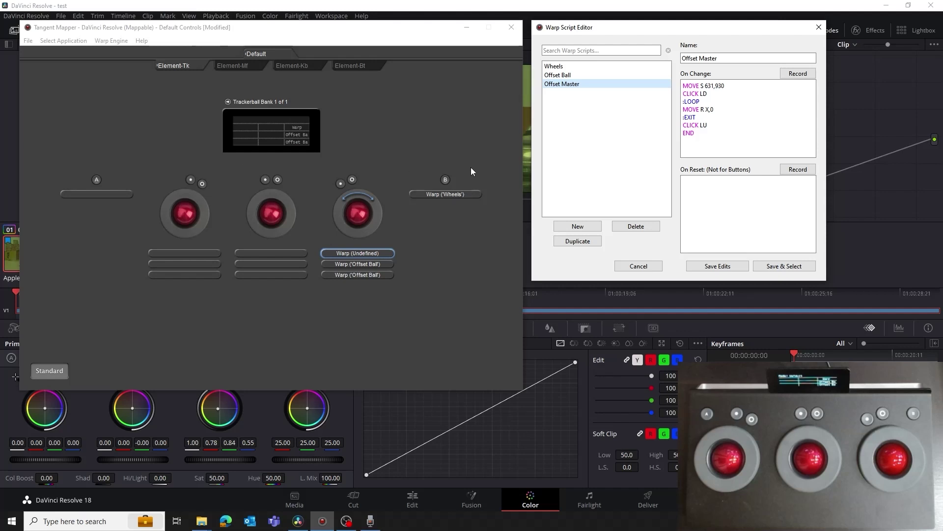
Step: Record resetting the Offset wheel as the On Reset action, and save and assign the Offset Master script to the right ring
click(798, 170)
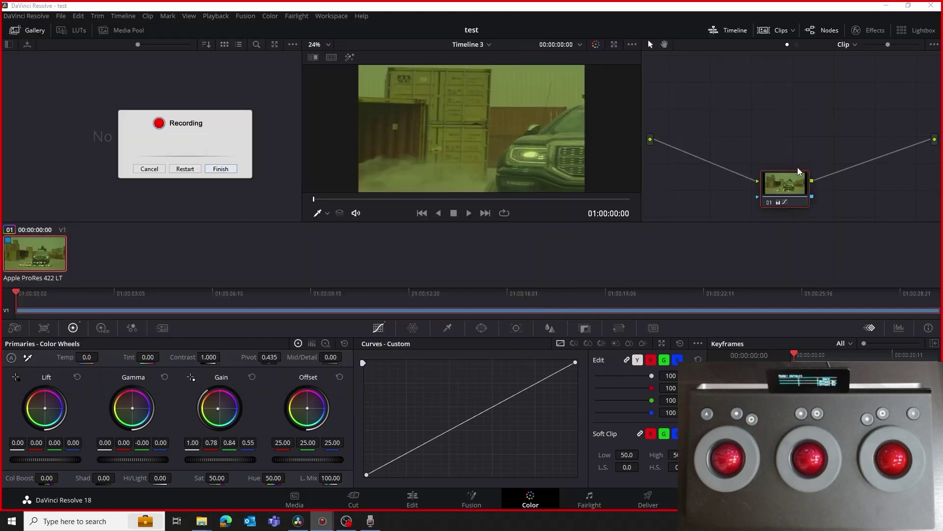
click(341, 376)
click(228, 169)
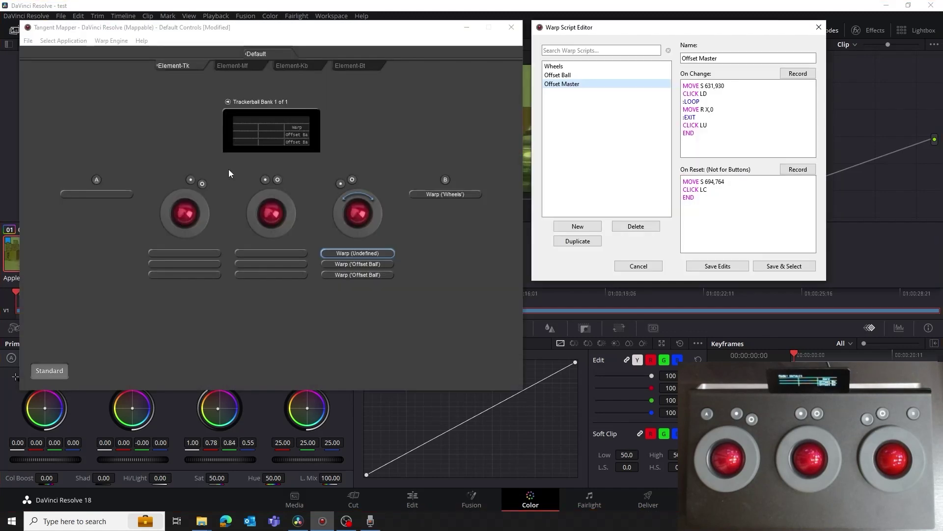
click(778, 266)
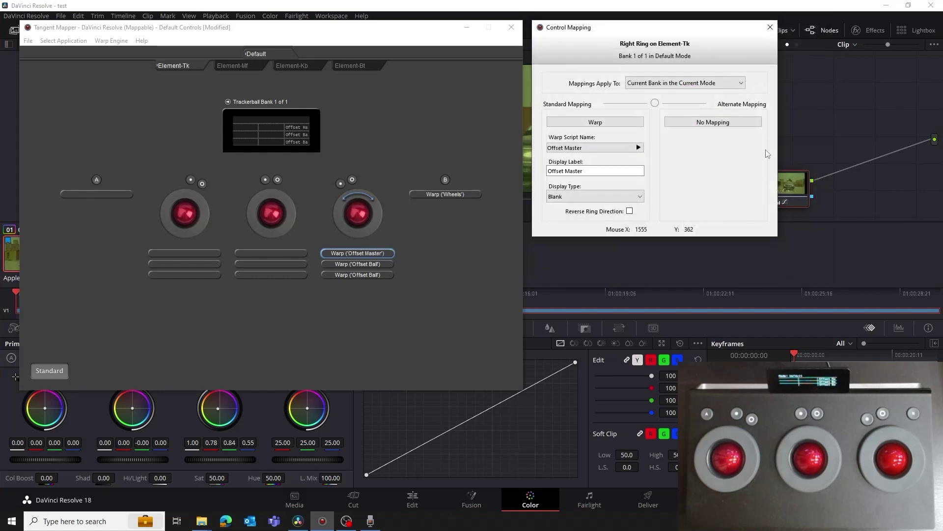
Step: Close the right ring's mapping and test adjusting and resetting the Offset master level in DaVinci Resolve
click(769, 26)
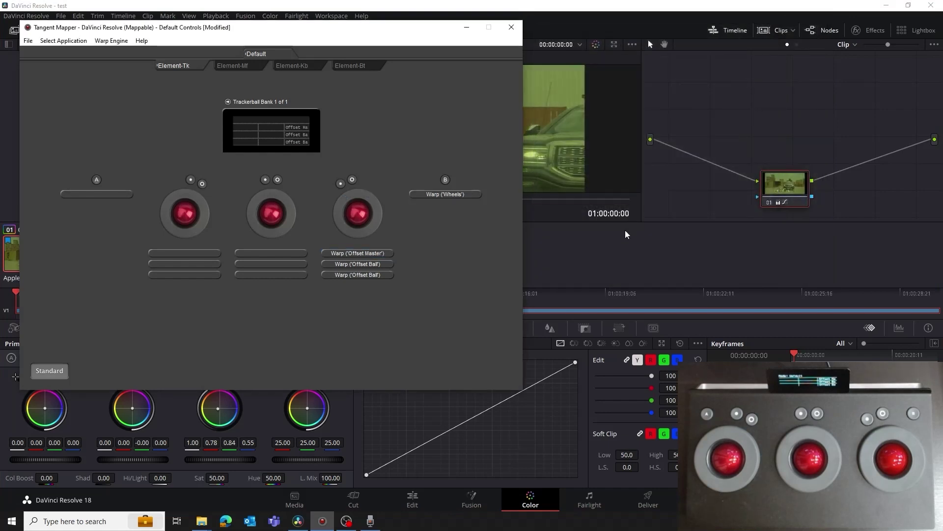
click(620, 255)
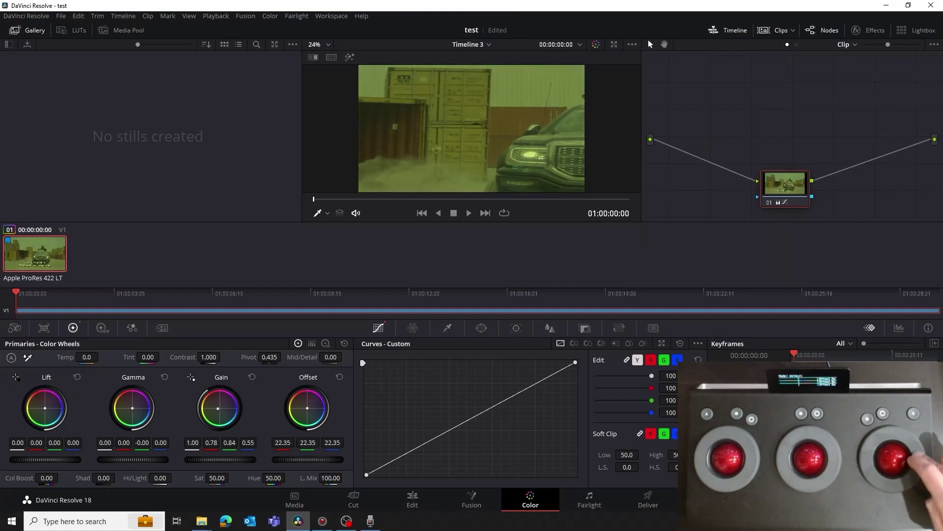
click(339, 377)
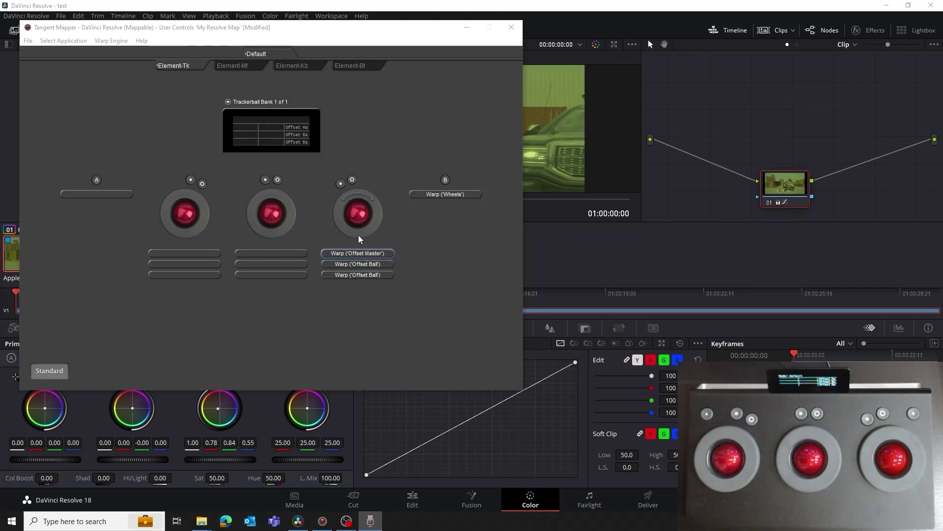
Step: In Tangent Mapper, map Knob 1 on Element-Kb to a Warp using the existing Offset Master script
click(294, 67)
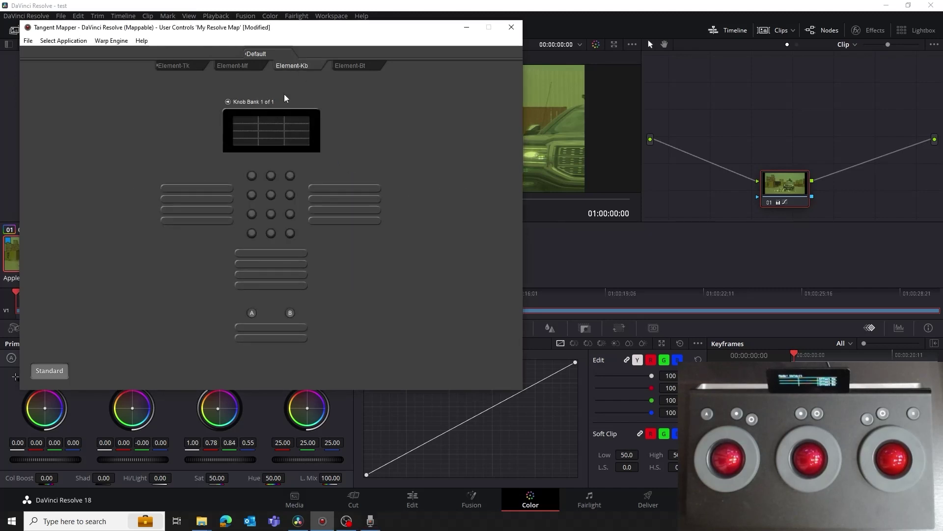
click(254, 175)
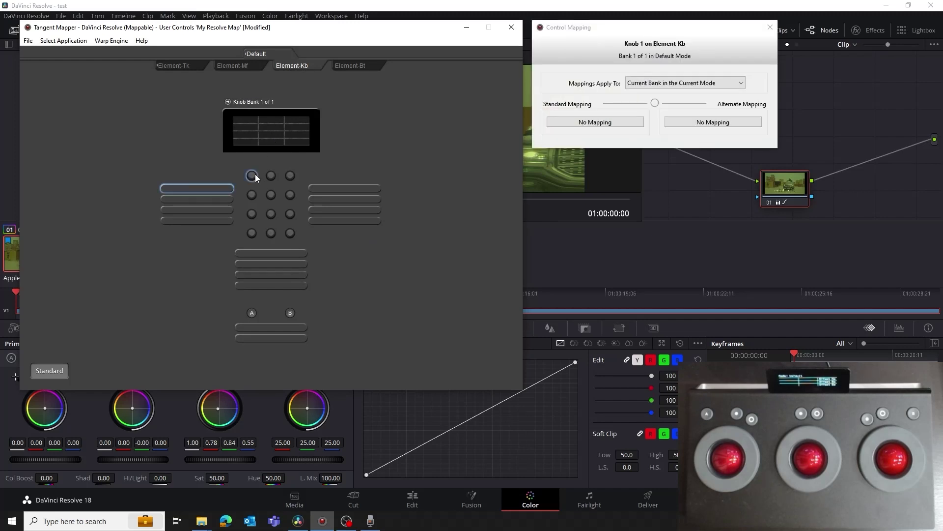
click(565, 123)
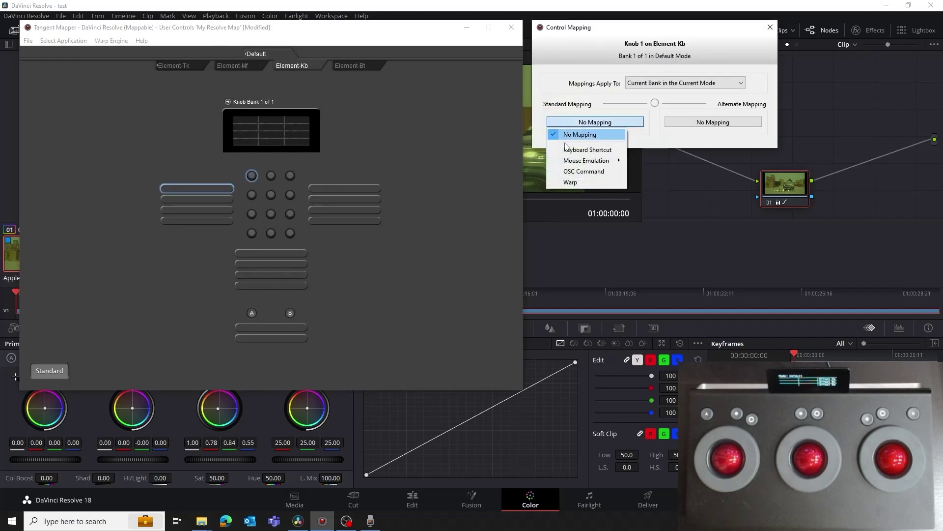
click(570, 182)
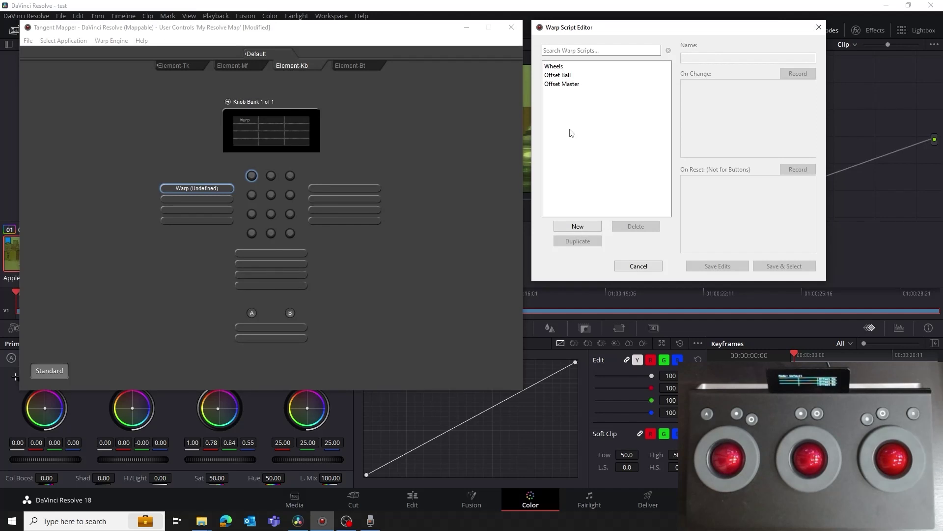
click(568, 85)
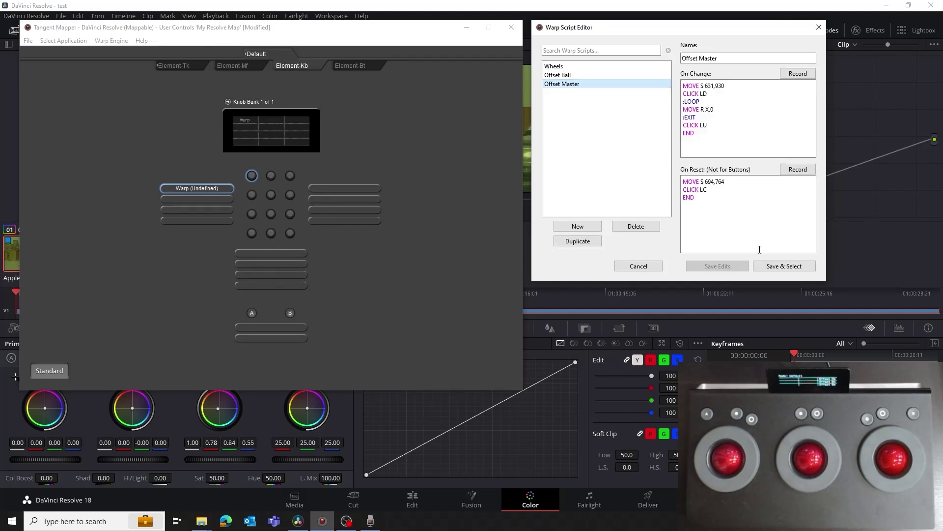
click(775, 267)
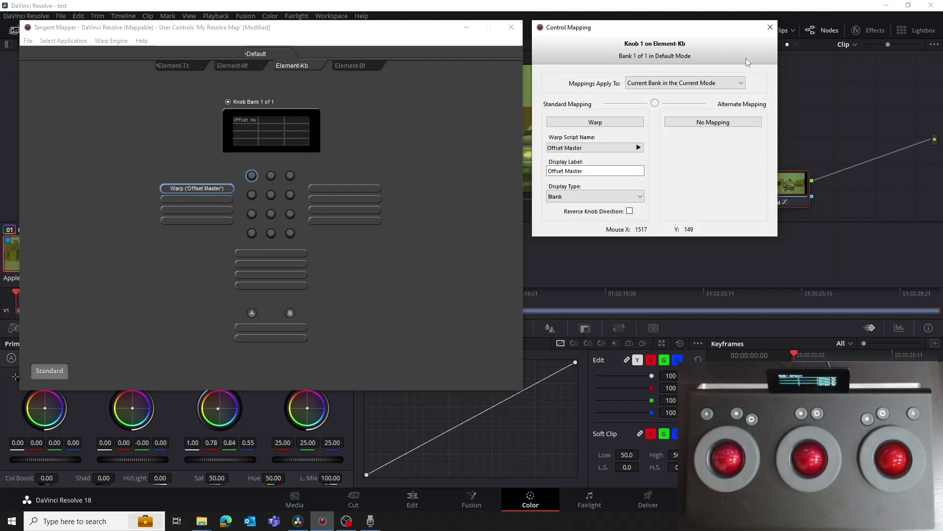
click(770, 27)
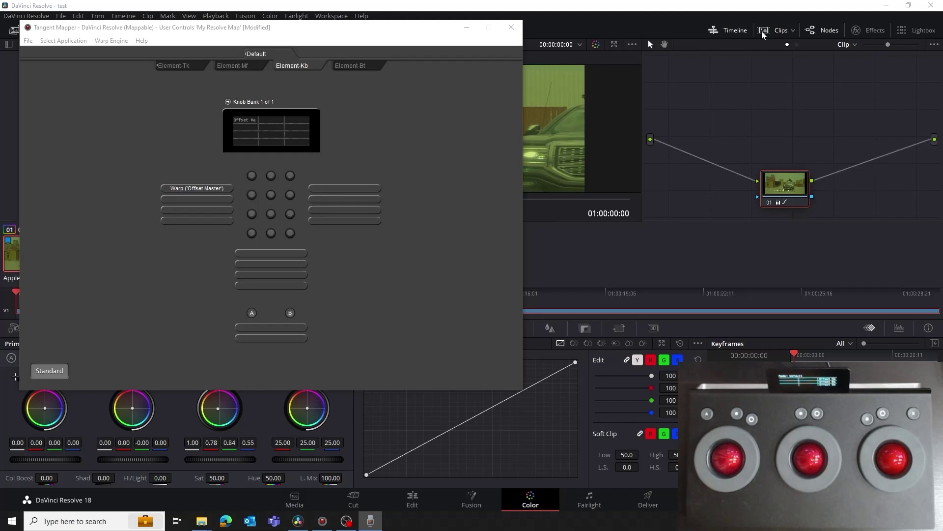
Step: Open the Offset Ball Warp script assigned to the right trackerball on Element-Tk for editing
click(179, 65)
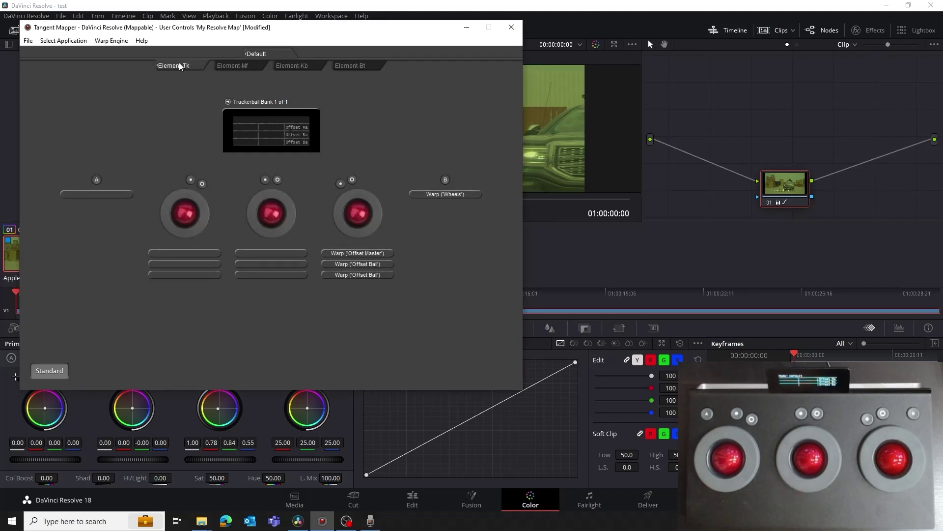
click(356, 216)
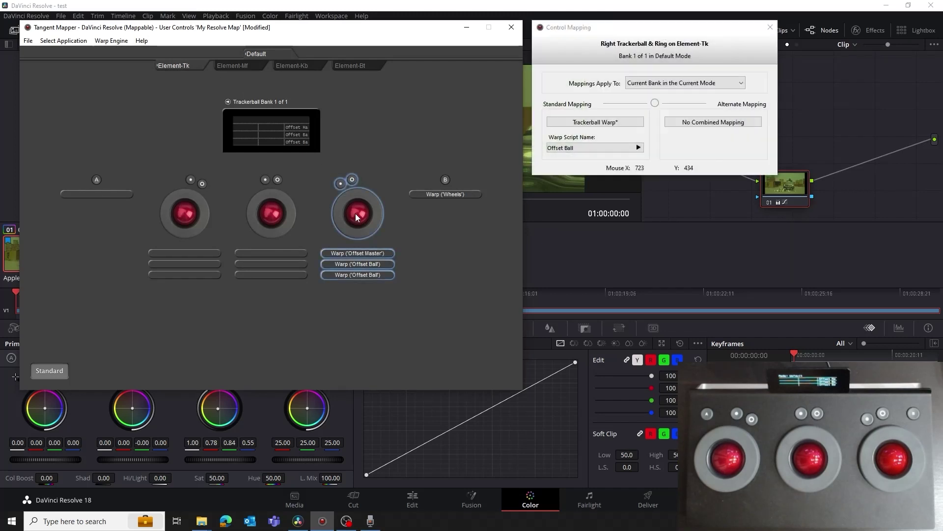
click(558, 148)
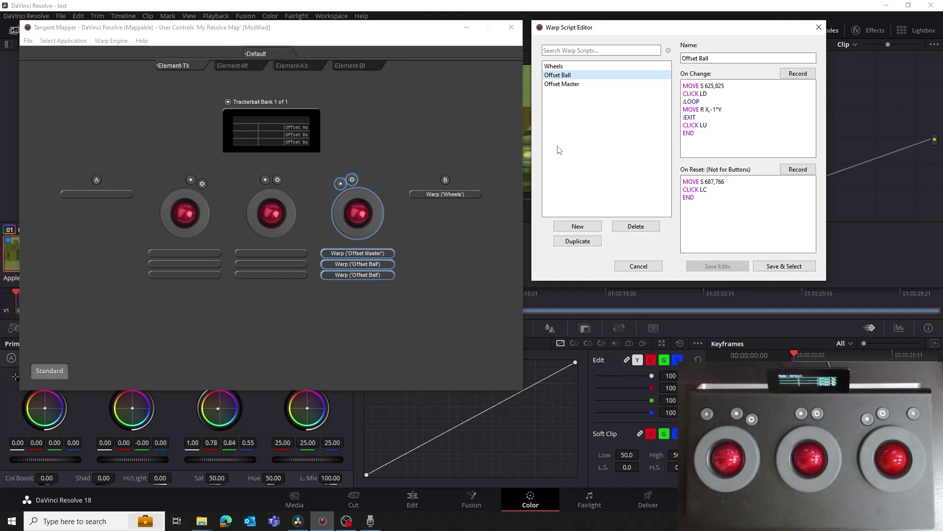
Step: Reduce the Offset Ball sensitivity by changing the relative MOVE line in On Change to 0.5*X,-0.5*Y
triple_click(685, 110)
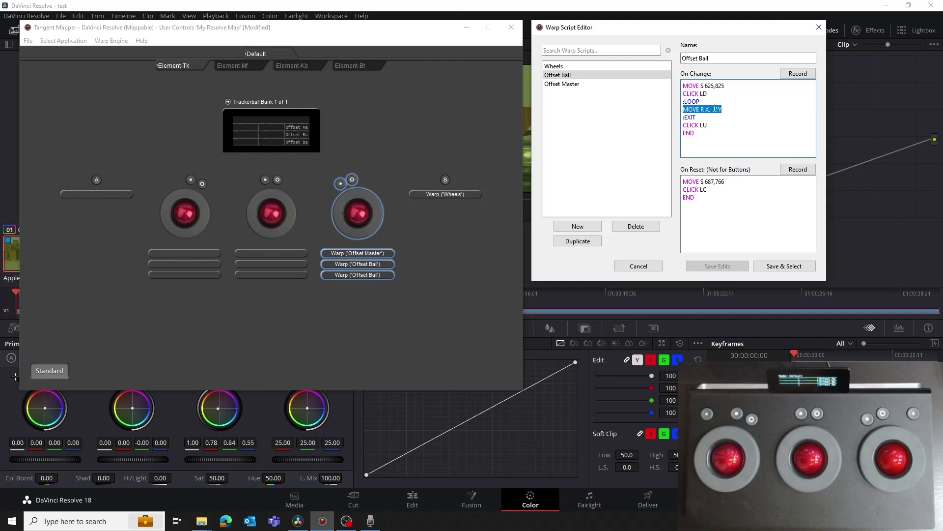
drag(716, 110, 710, 109)
text(X,)
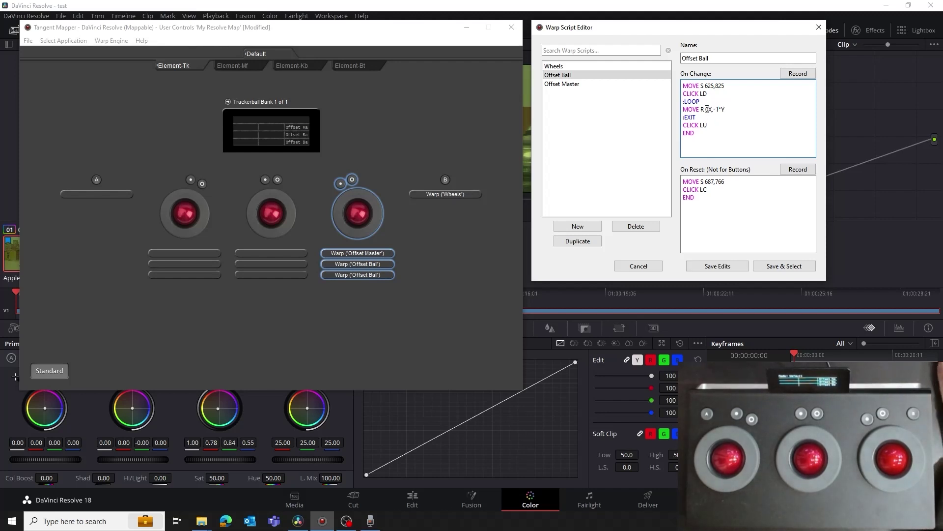
click(706, 109)
text(0.5*)
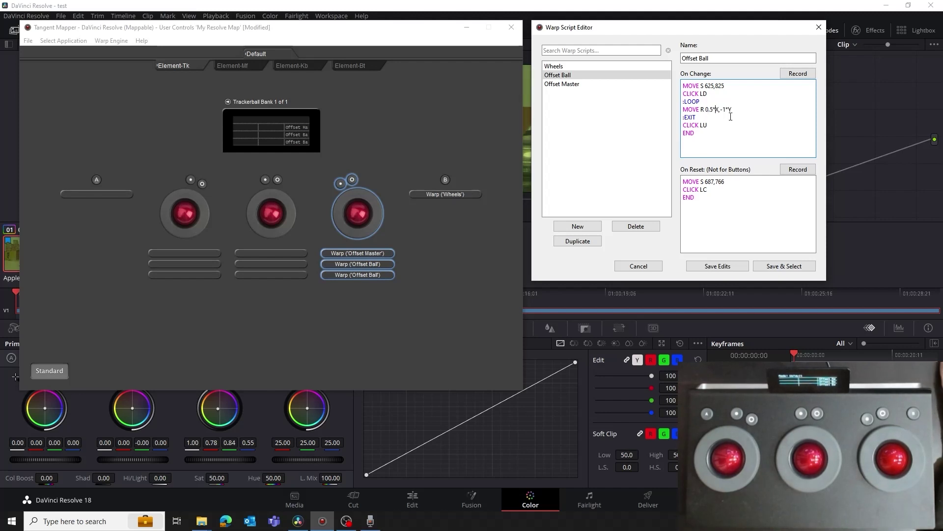
double_click(725, 109)
text(0)
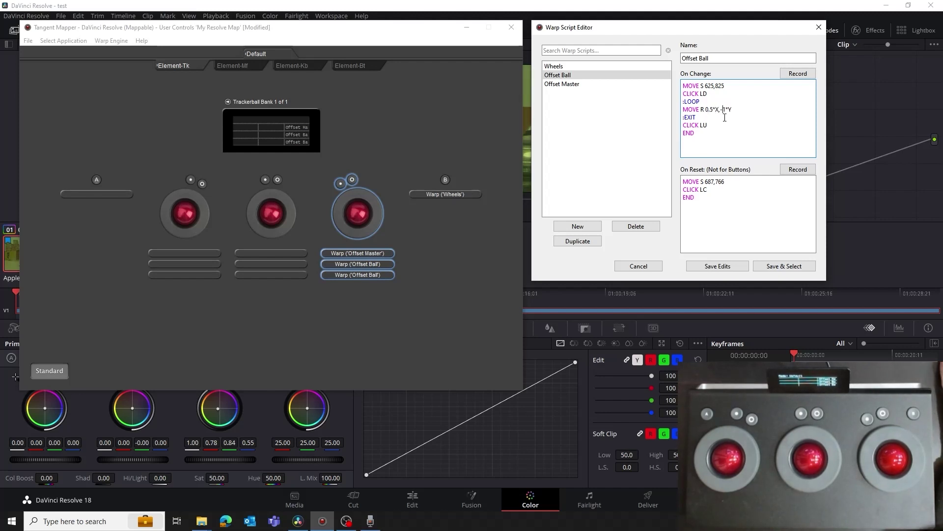
text(.5)
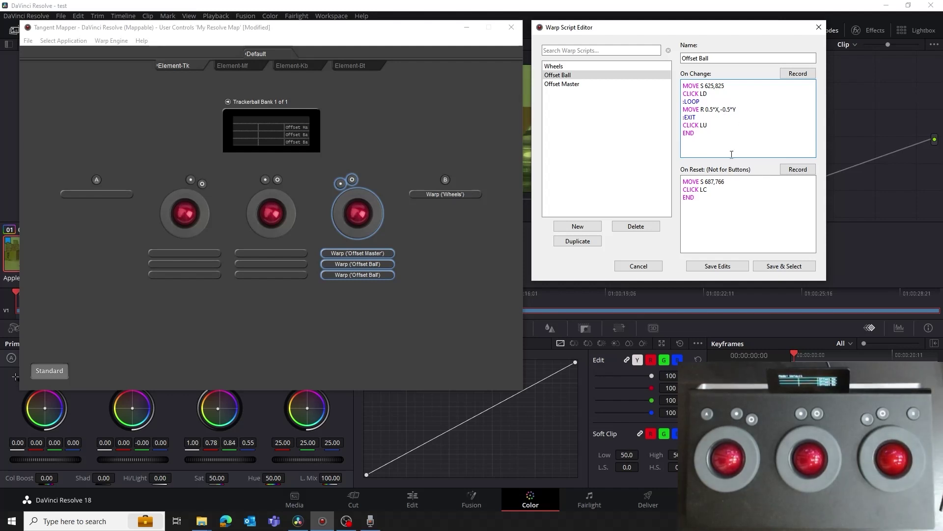
Step: Increase the Offset Ball sensitivity by setting the relative MOVE line in On Change to 2*X,-2*Y, and save the script edits
click(714, 110)
key(BackSpace)
key(BackSpace)
key(BackSpace)
text(2)
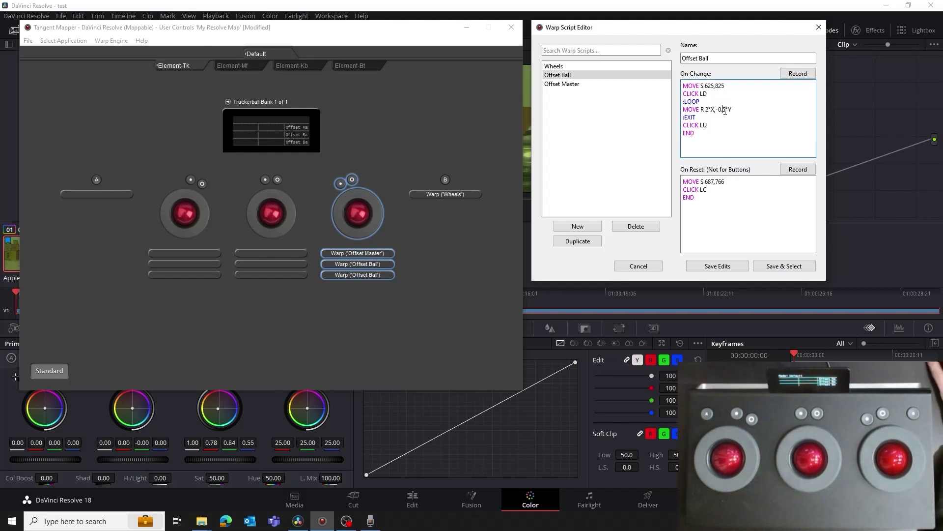
click(725, 110)
key(BackSpace)
key(BackSpace)
key(BackSpace)
text(2)
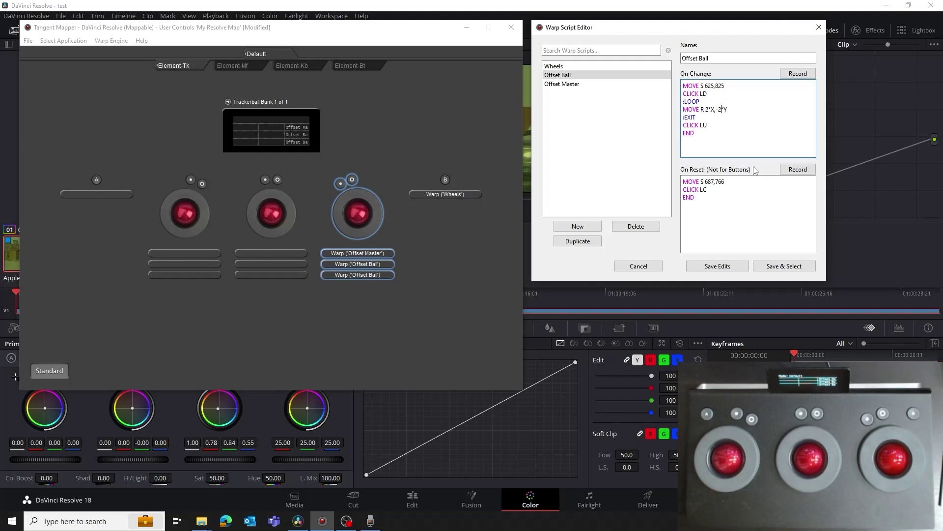
click(716, 266)
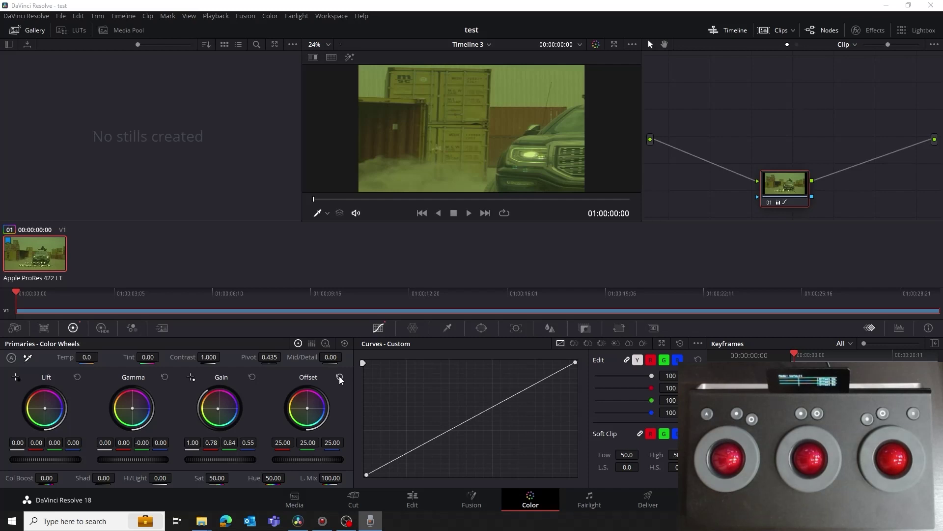
Step: Switch to Tangent Mapper and save the control map as My Resolve Map
click(323, 521)
click(28, 40)
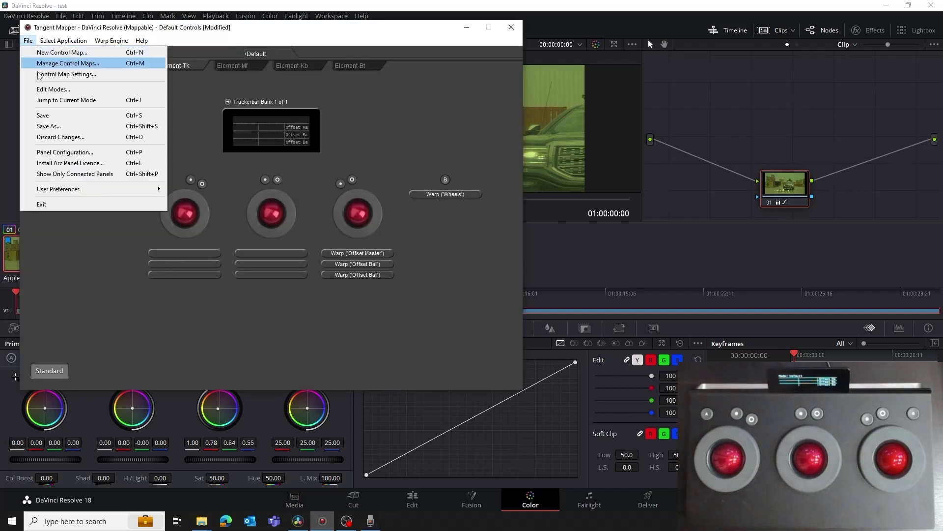
click(48, 116)
text(M)
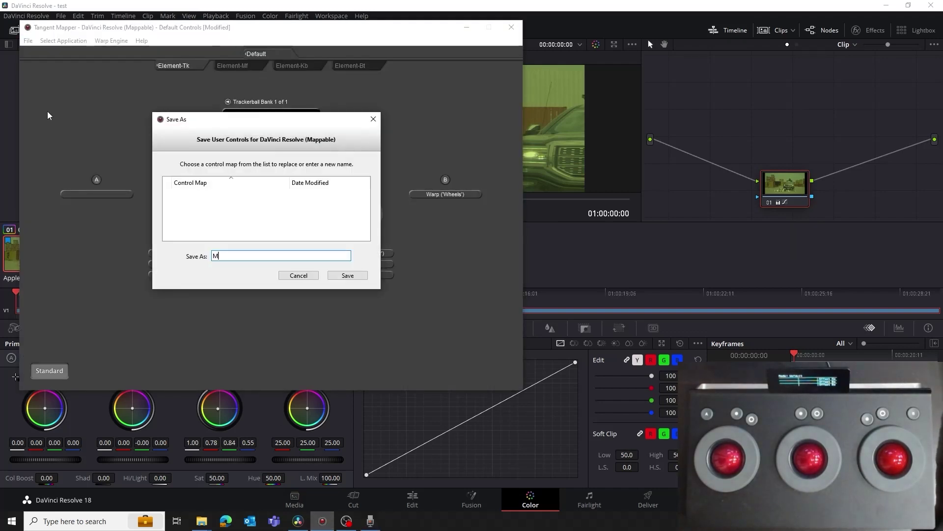
text(y Resol)
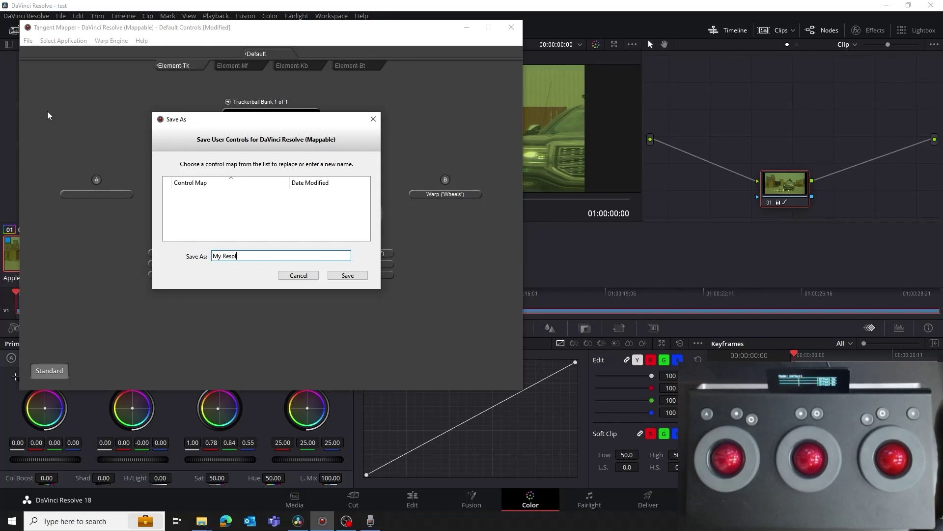
text(ve Map)
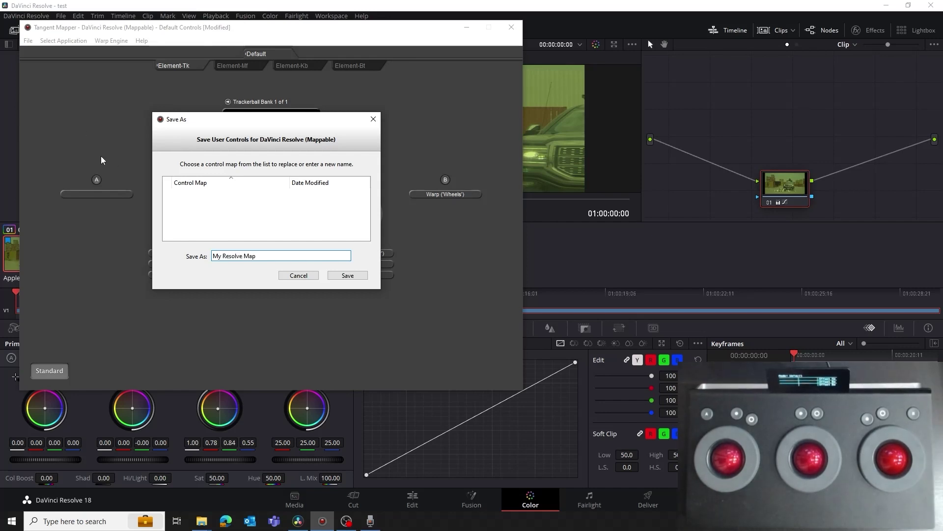
click(343, 276)
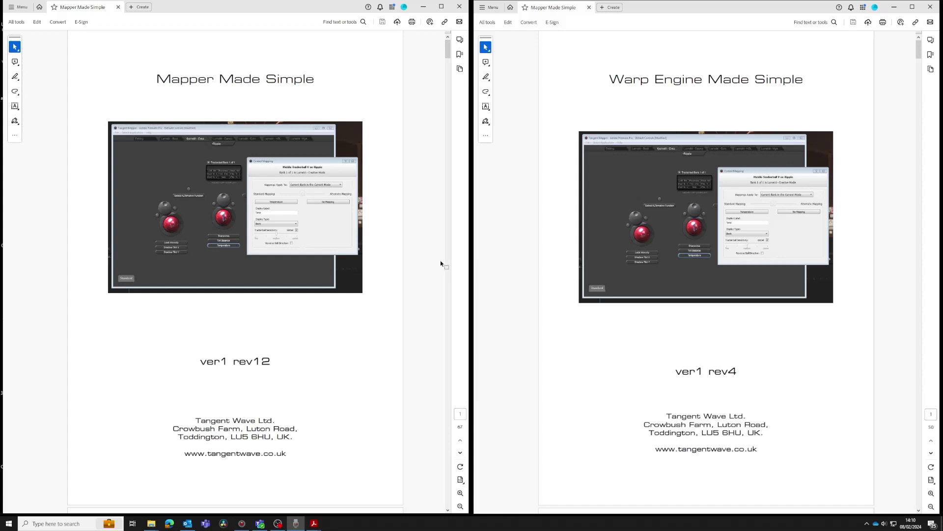
Step: Look up Trackerball mapping options in the Mapper Made Simple manual and read Assigning a trackerball in Warp Engine Made Simple
scroll(440, 263, down, 6)
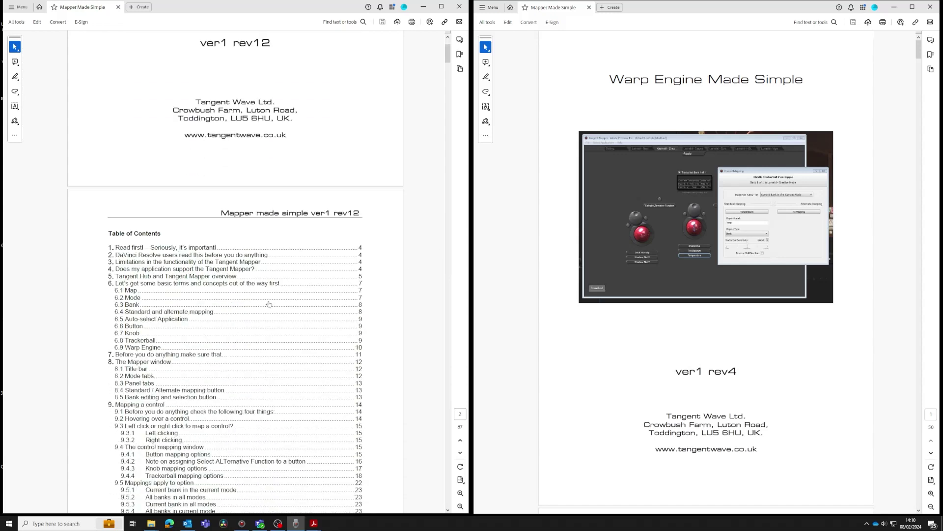
click(171, 476)
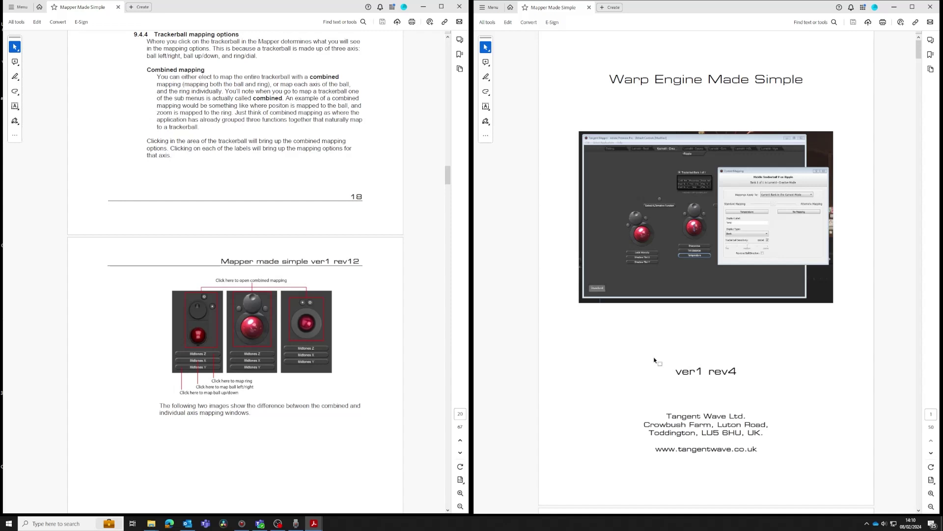
scroll(655, 361, down, 2)
scroll(655, 361, down, 5)
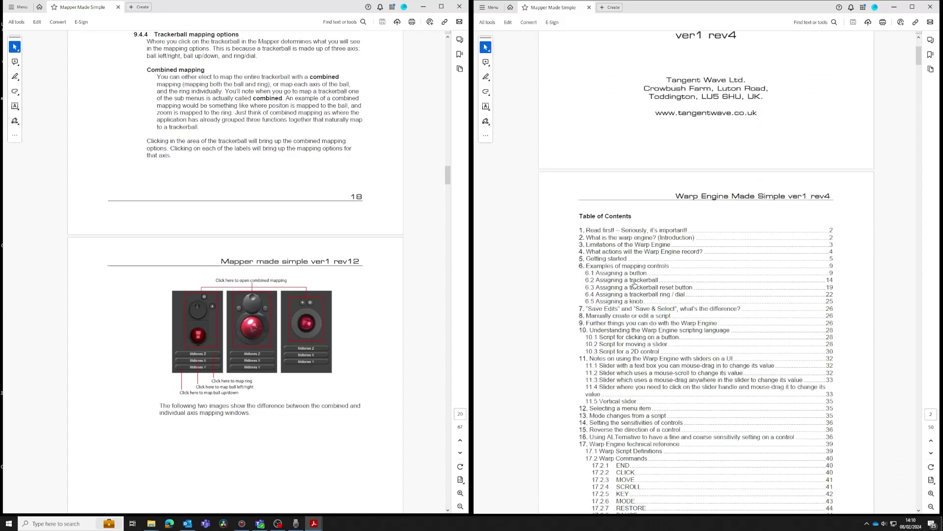
click(634, 281)
scroll(632, 284, down, 5)
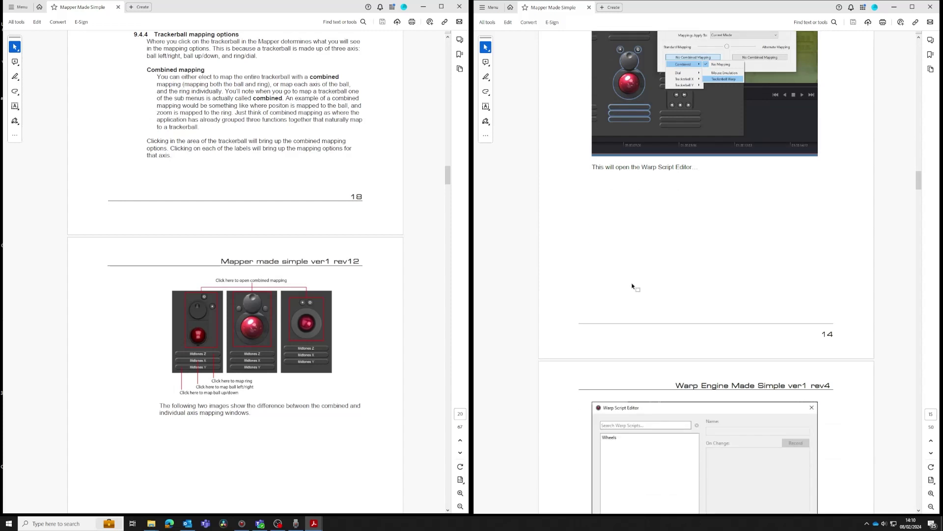
scroll(633, 285, down, 4)
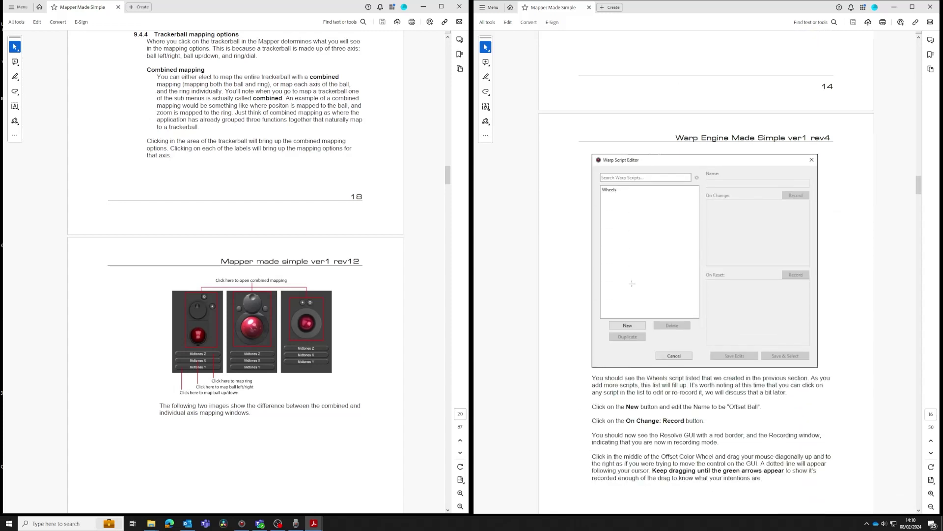
scroll(632, 283, down, 4)
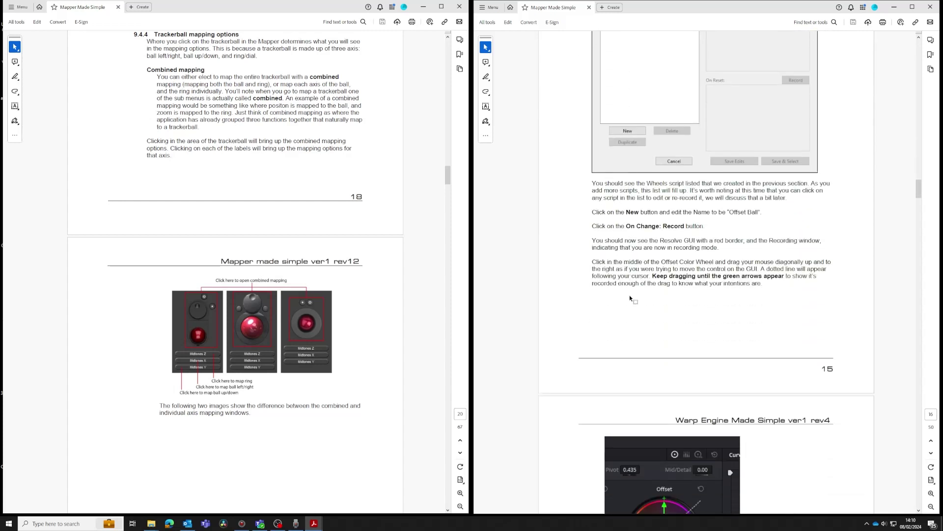